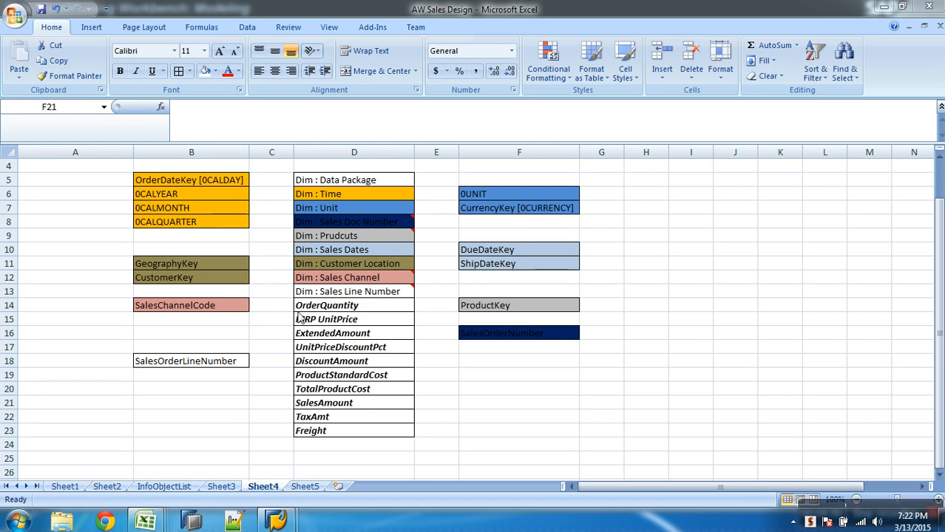
# Switch to the SAP Data Warehousing Workbench and start a new InfoCube in the AW Sales Motors Company InfoArea under InfoProvider.
pyautogui.moveTo(276, 522)
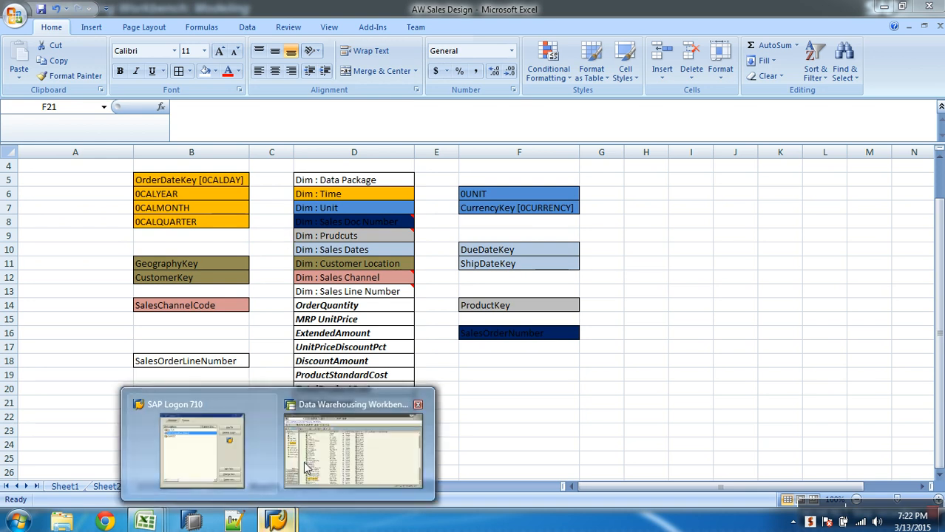
pyautogui.click(331, 460)
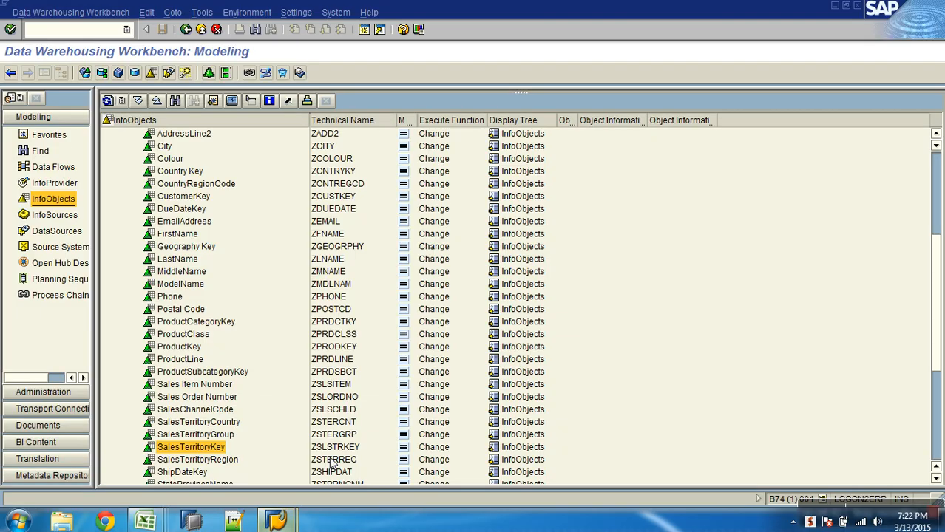
pyautogui.click(64, 185)
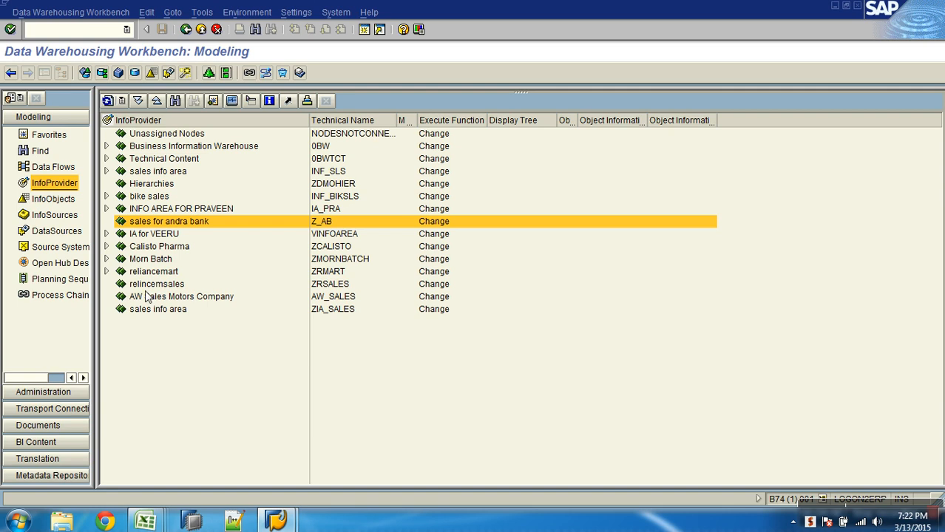
pyautogui.click(158, 299)
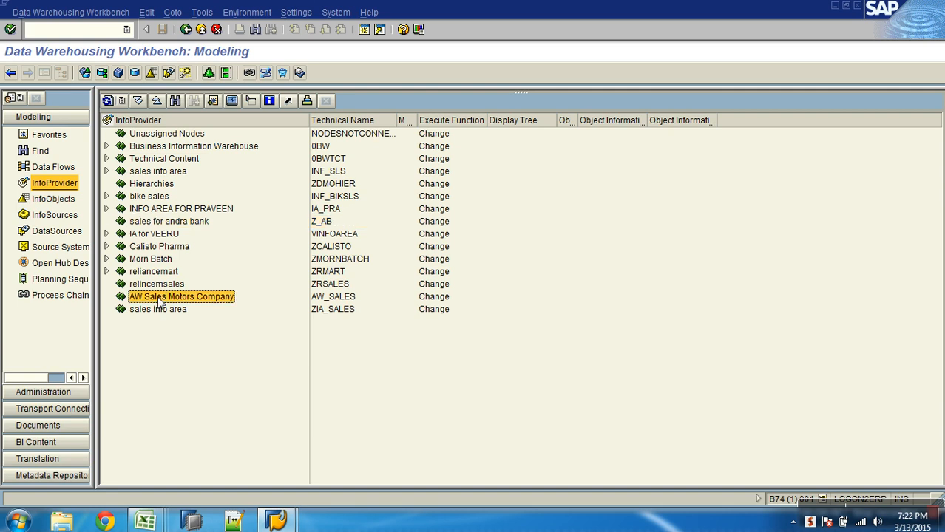
pyautogui.rightClick(158, 300)
pyautogui.click(197, 147)
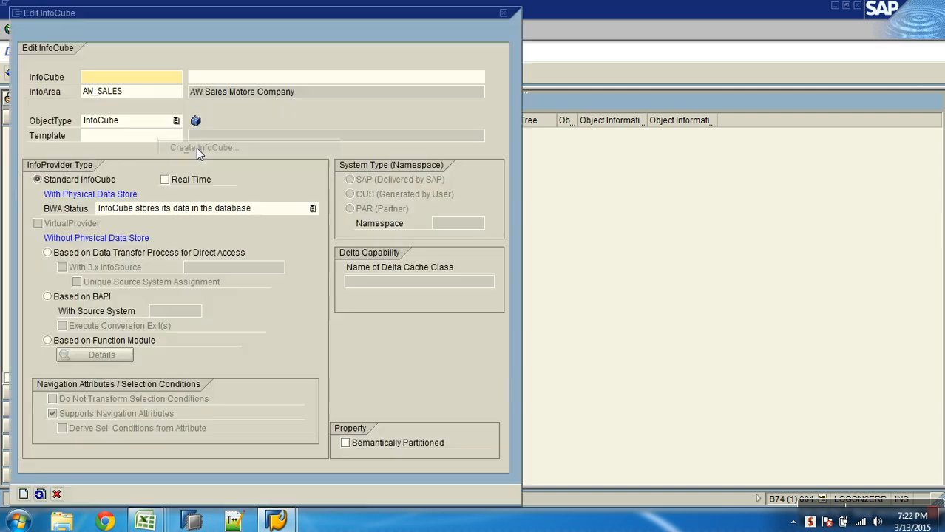
# Create the standard InfoCube with technical name AWCSALES and description "Demo Cube : AW Sales".
pyautogui.write('AW_')
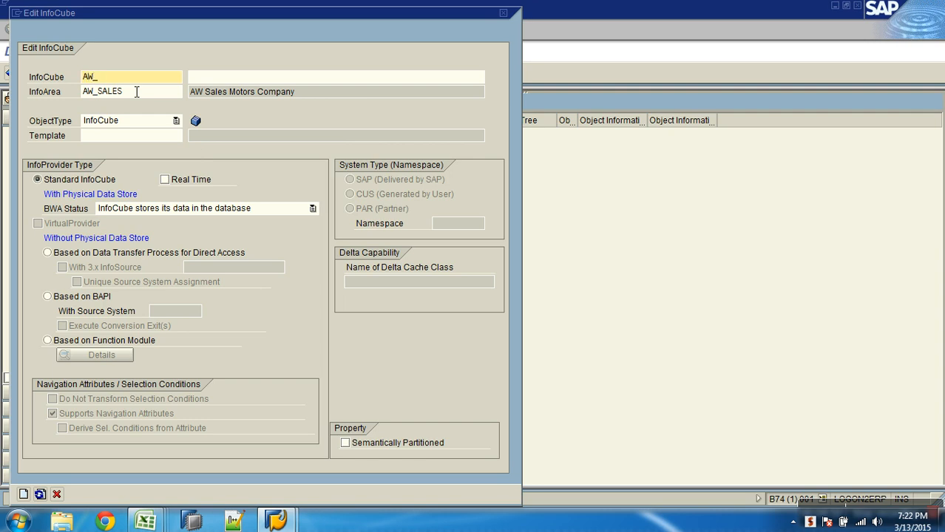
pyautogui.press('BackSpace')
pyautogui.write('CSALES')
pyautogui.press('Tab')
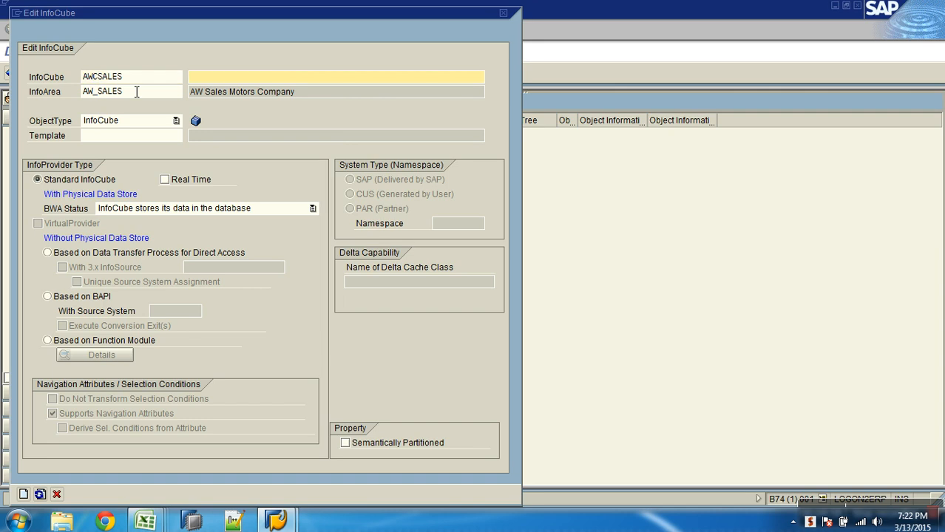
pyautogui.write('Demo Cub')
pyautogui.write('e : AW SA')
pyautogui.write('lws')
pyautogui.press('BackSpace')
pyautogui.press('BackSpace')
pyautogui.press('BackSpace')
pyautogui.press('BackSpace')
pyautogui.write('ales')
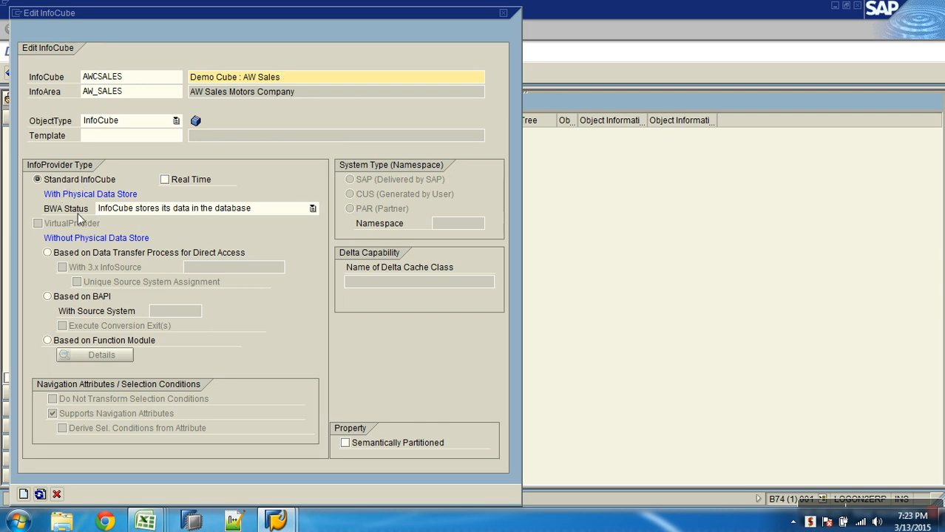
pyautogui.click(23, 494)
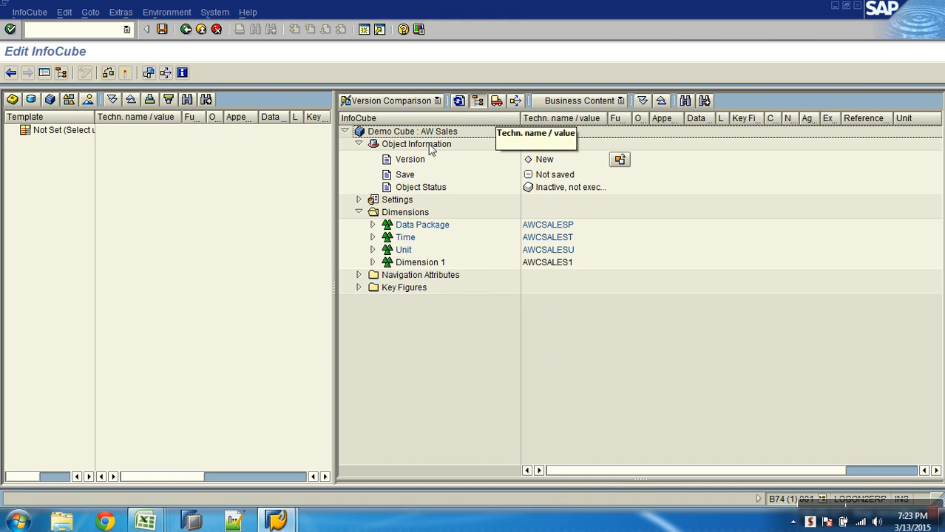
# Examine the cube's technical name and its object information: version, save state and object status.
pyautogui.click(358, 144)
pyautogui.click(359, 169)
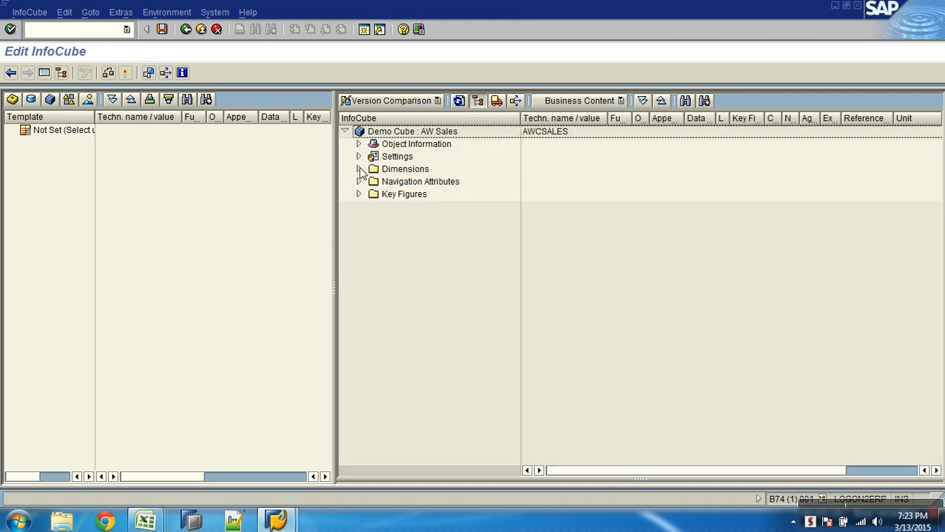
pyautogui.click(553, 134)
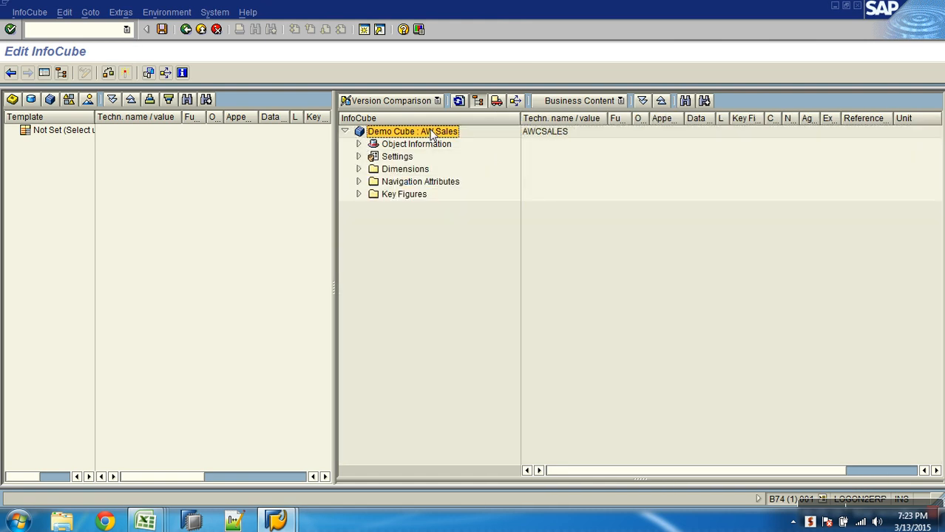
pyautogui.click(559, 135)
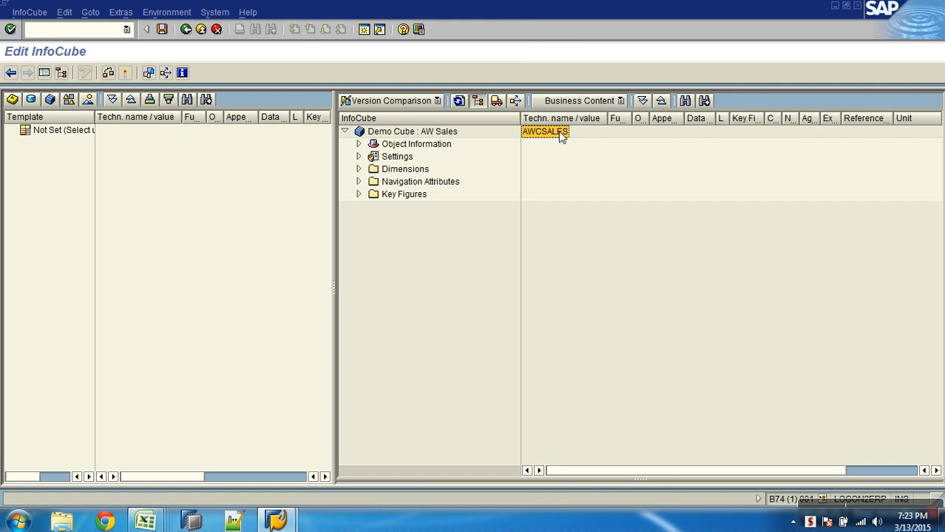
pyautogui.click(437, 146)
pyautogui.click(358, 144)
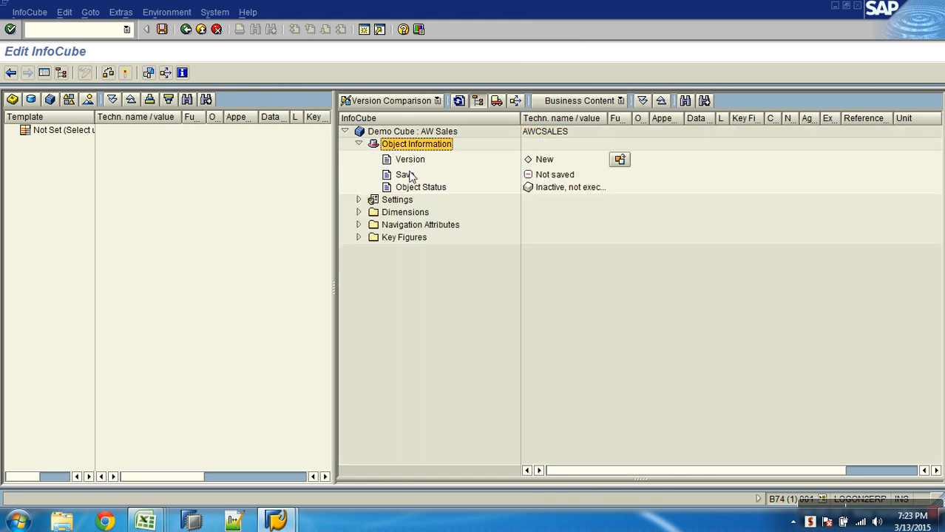
pyautogui.click(540, 159)
pyautogui.click(545, 175)
pyautogui.click(552, 187)
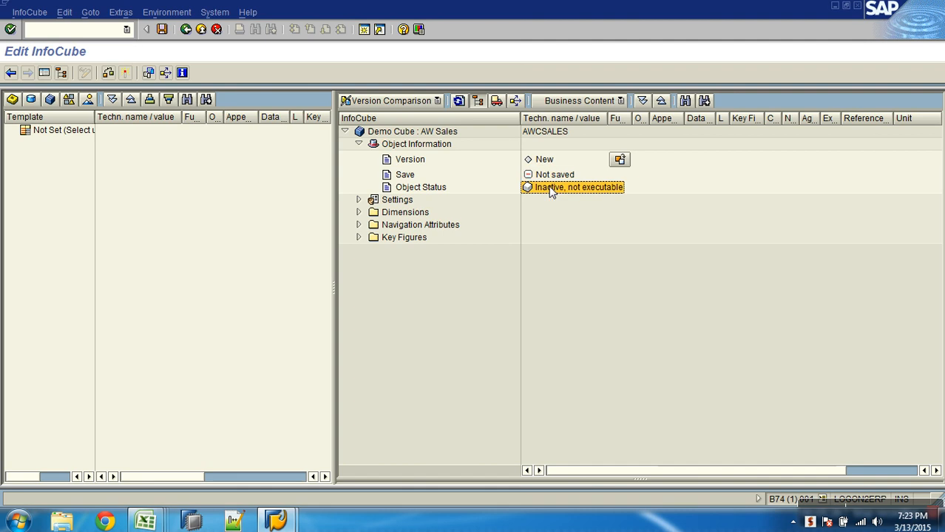
pyautogui.click(549, 161)
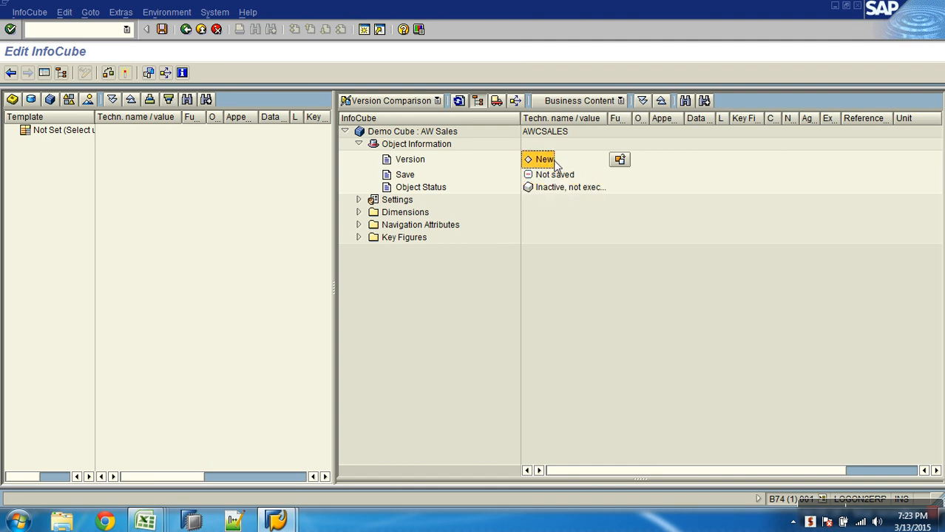
pyautogui.click(561, 188)
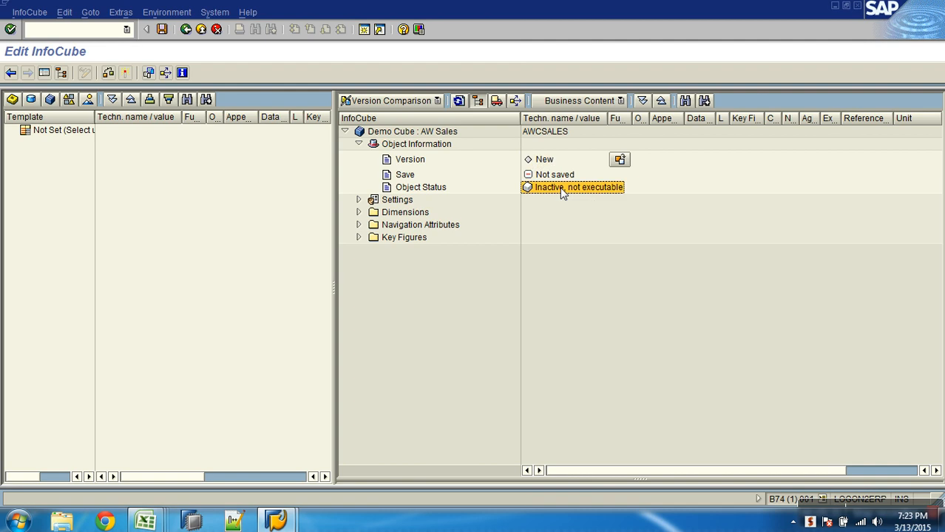
# Check the InfoCube type and BWA status in the cube's settings.
pyautogui.click(358, 145)
pyautogui.click(360, 156)
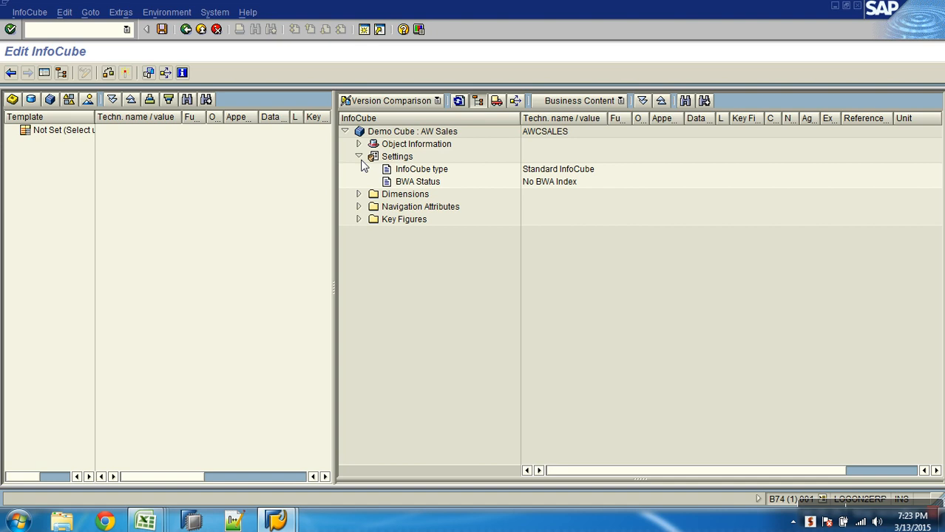
pyautogui.click(556, 184)
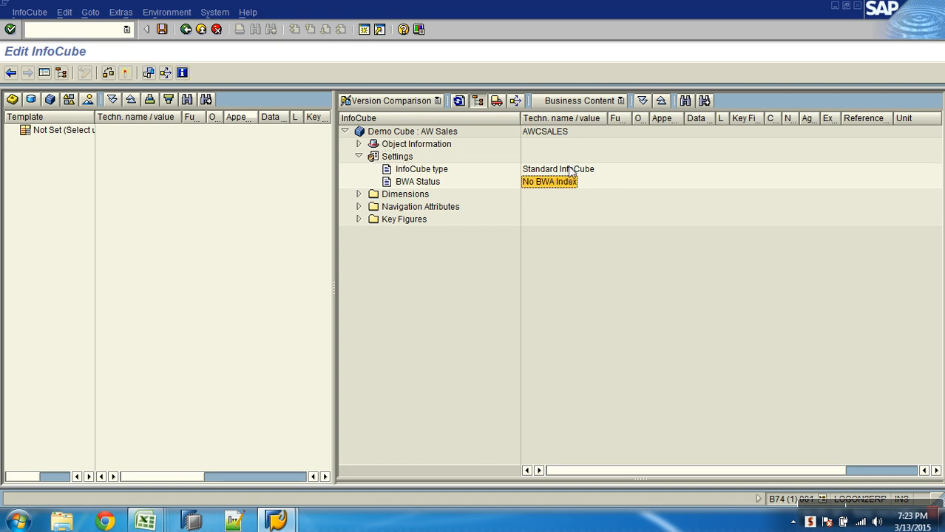
pyautogui.click(564, 171)
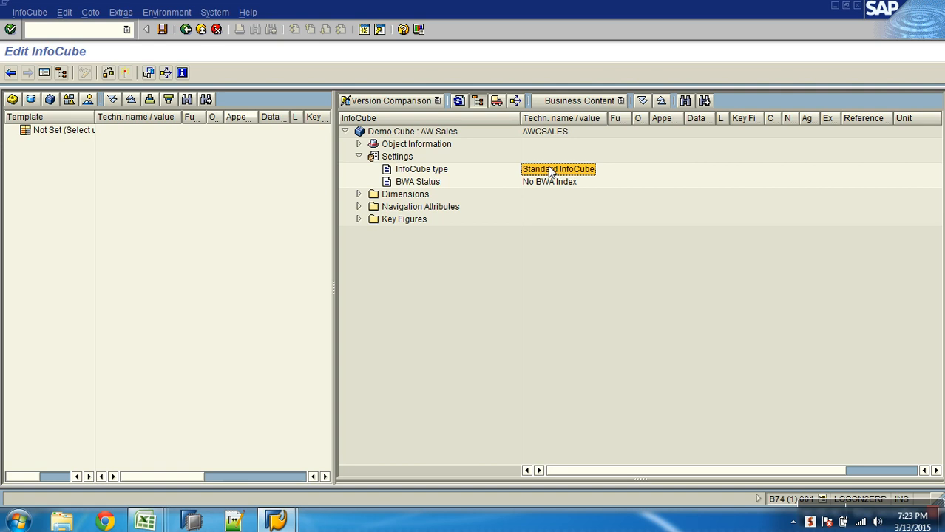
pyautogui.click(359, 157)
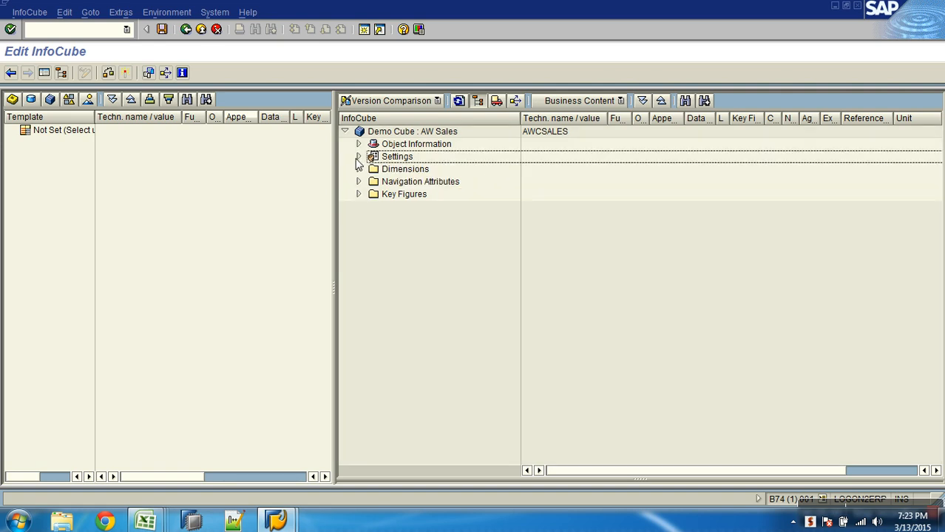
# Look through the cube's default dimensions, the characteristics of the Data Package dimension and the Key Figures folder.
pyautogui.click(418, 171)
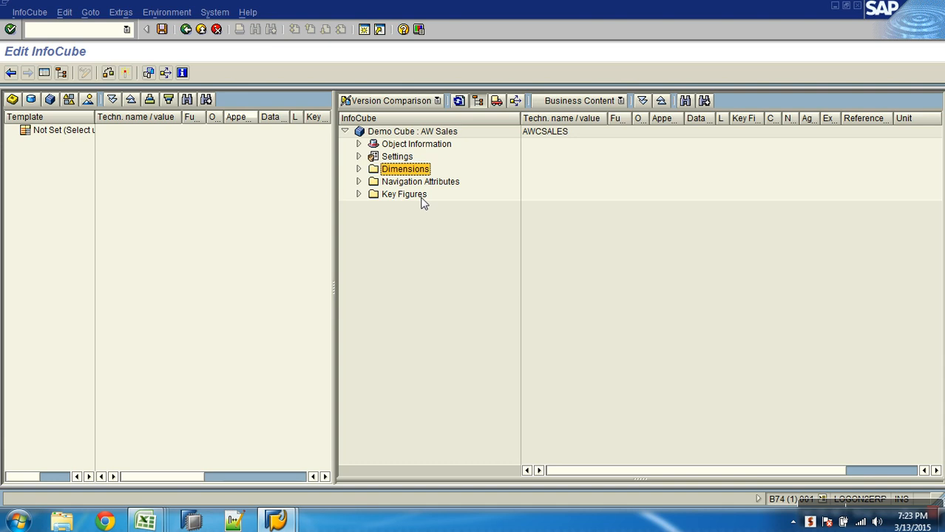
pyautogui.click(420, 197)
pyautogui.click(358, 170)
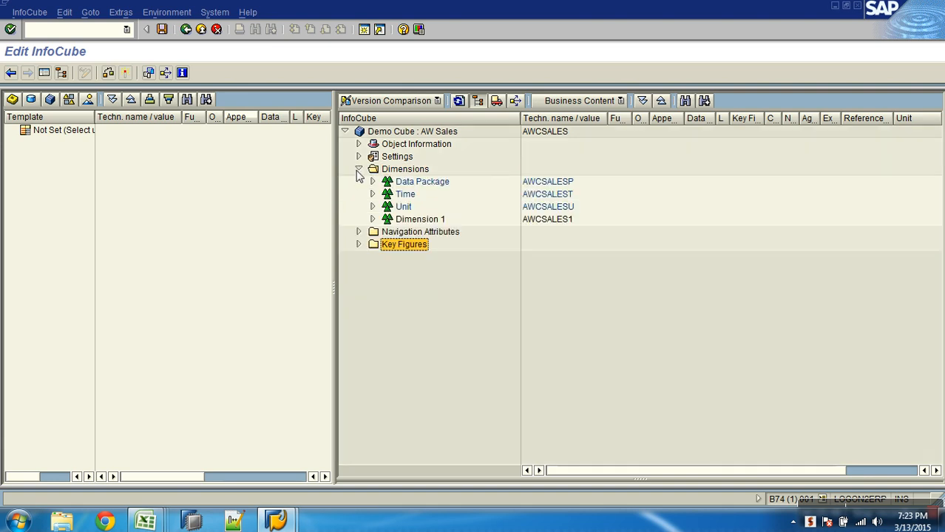
pyautogui.click(414, 182)
pyautogui.click(403, 207)
pyautogui.click(411, 221)
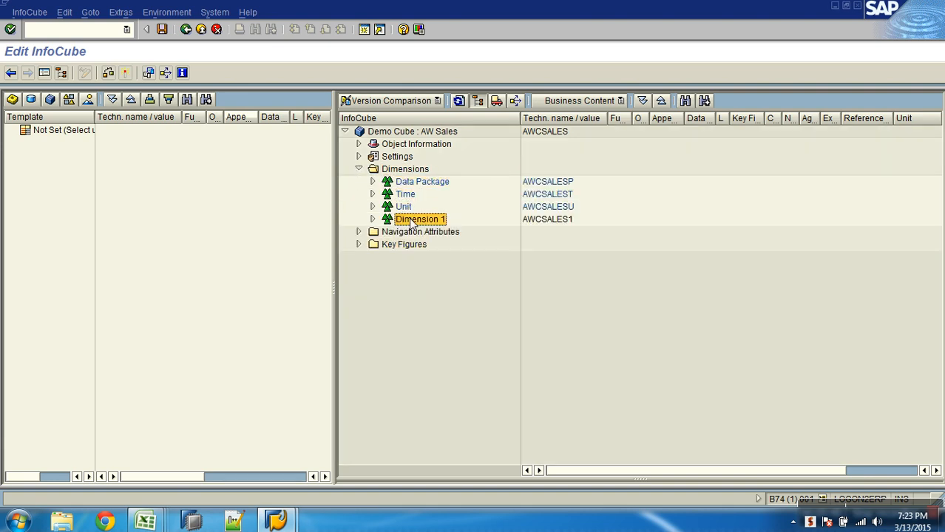
pyautogui.click(372, 182)
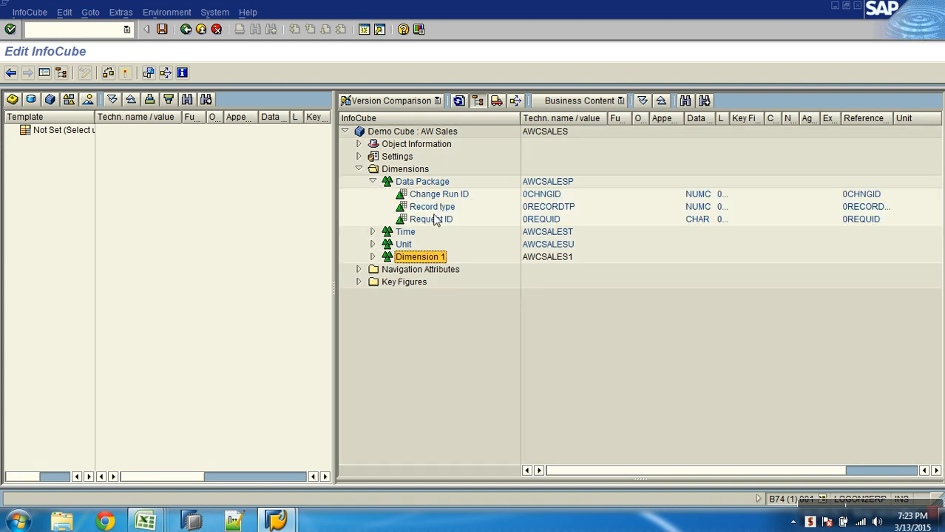
pyautogui.click(360, 283)
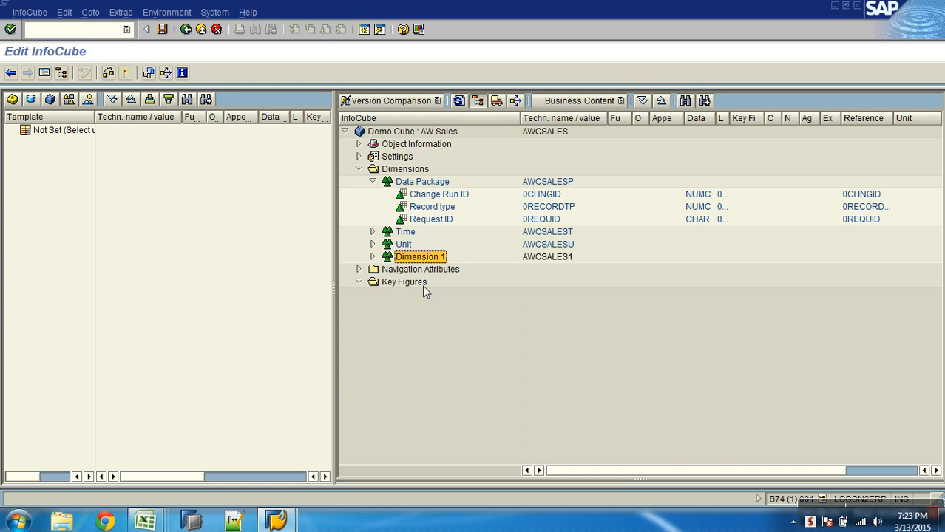
# Delete Dimension 1 from the cube and collapse the Data Package dimension to review the remaining dimensions.
pyautogui.rightClick(428, 256)
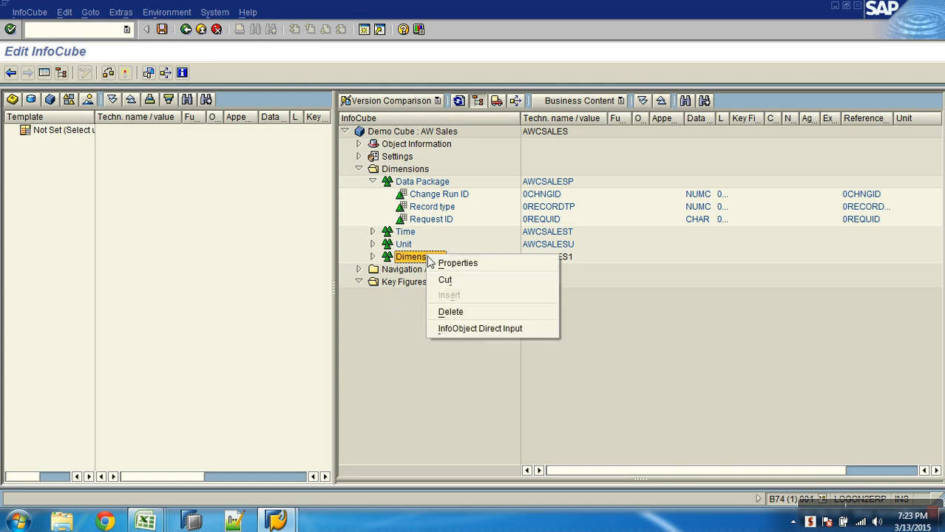
pyautogui.click(452, 311)
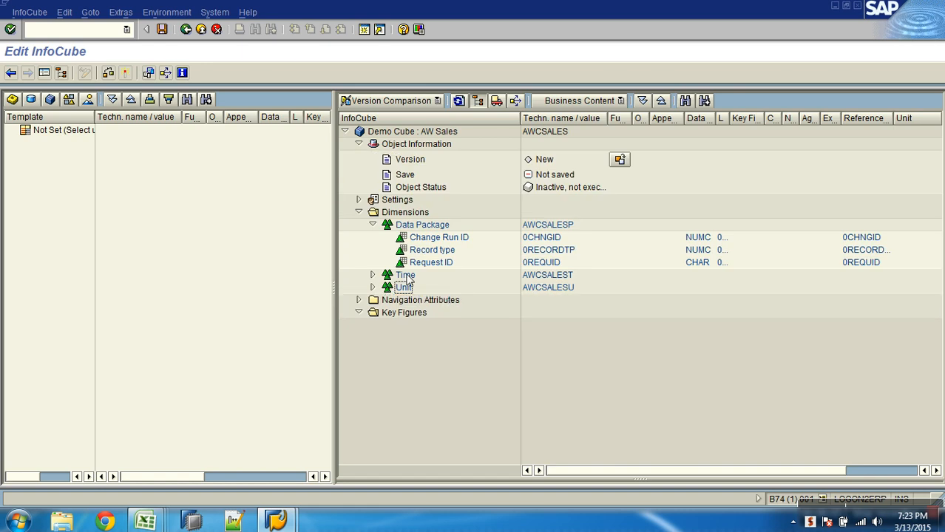
pyautogui.click(371, 224)
pyautogui.click(422, 224)
pyautogui.click(406, 237)
pyautogui.click(404, 249)
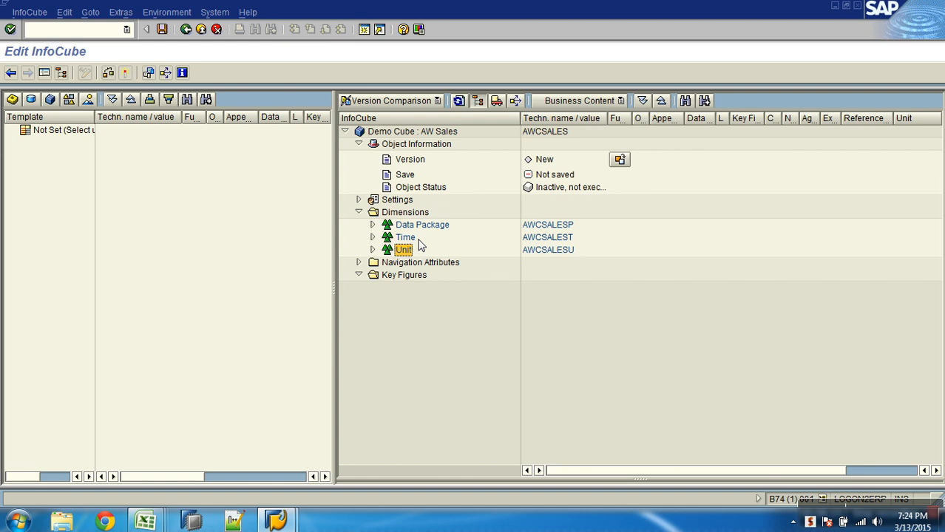
# Switch to the AW Sales Design workbook in Excel and check which characteristics Sheet4 assigns to the Time dimension.
pyautogui.click(144, 523)
pyautogui.click(116, 460)
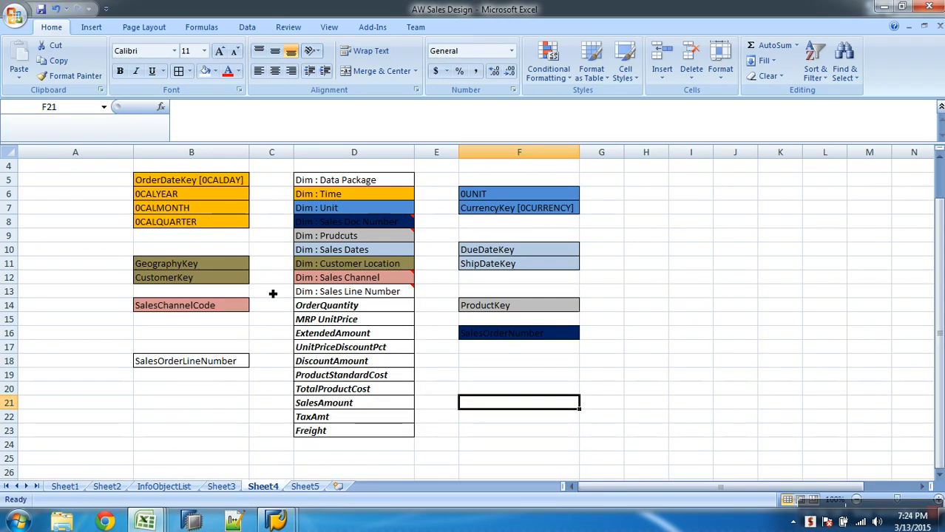
pyautogui.moveTo(348, 182); pyautogui.dragTo(362, 209)
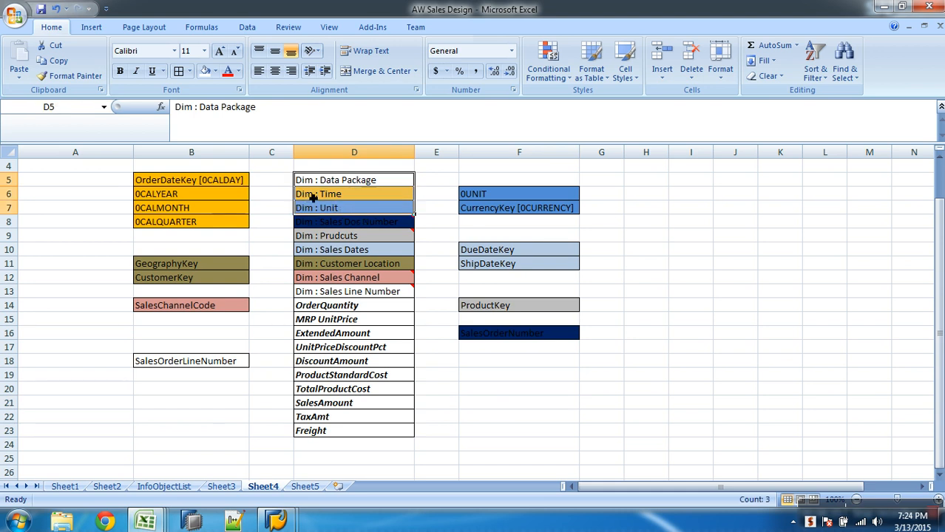
pyautogui.click(320, 196)
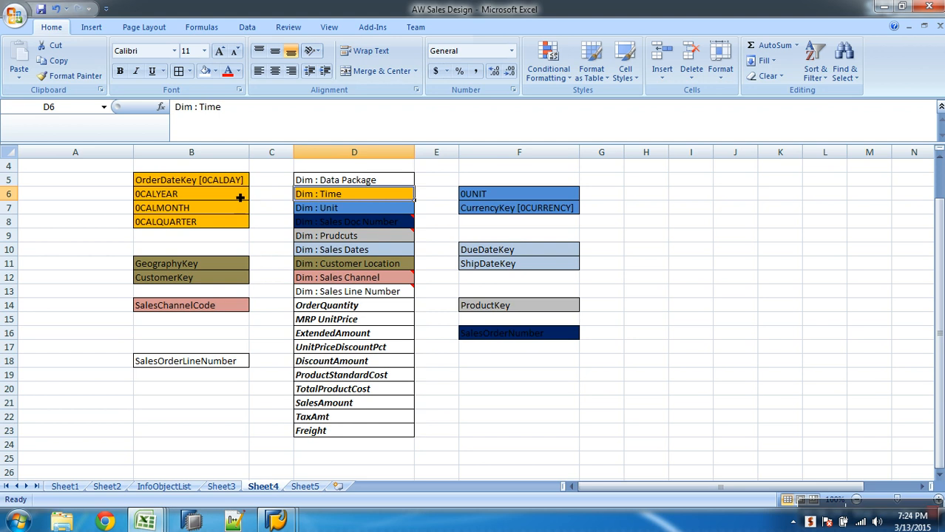
pyautogui.moveTo(225, 185); pyautogui.dragTo(228, 224)
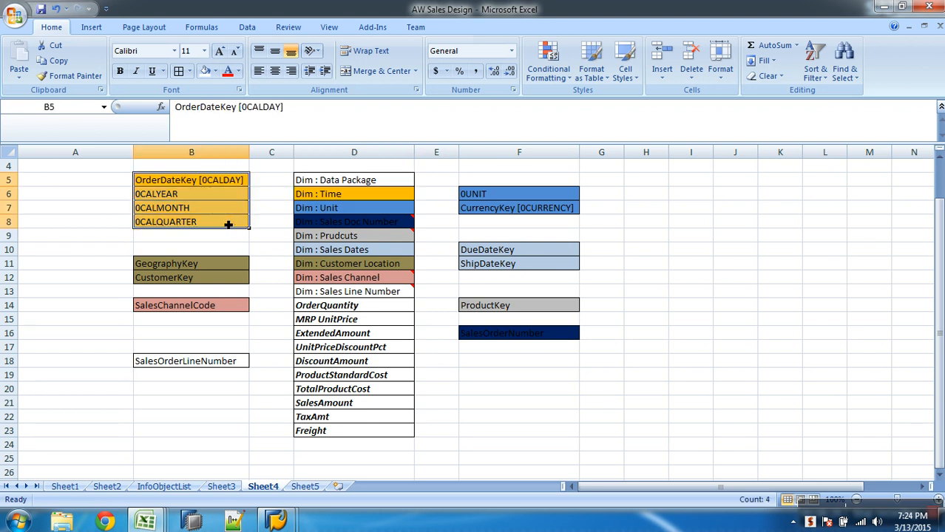
# Switch back to SAP and enter 0CALDAY and 0CALMONTH through InfoObject direct input on the Time dimension.
pyautogui.hotkey('alt', 'Tab')
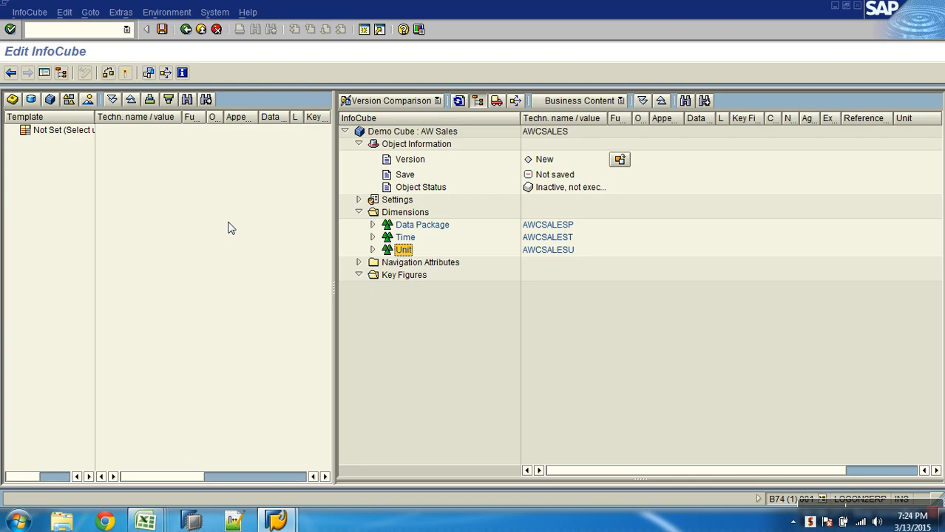
pyautogui.doubleClick(405, 238)
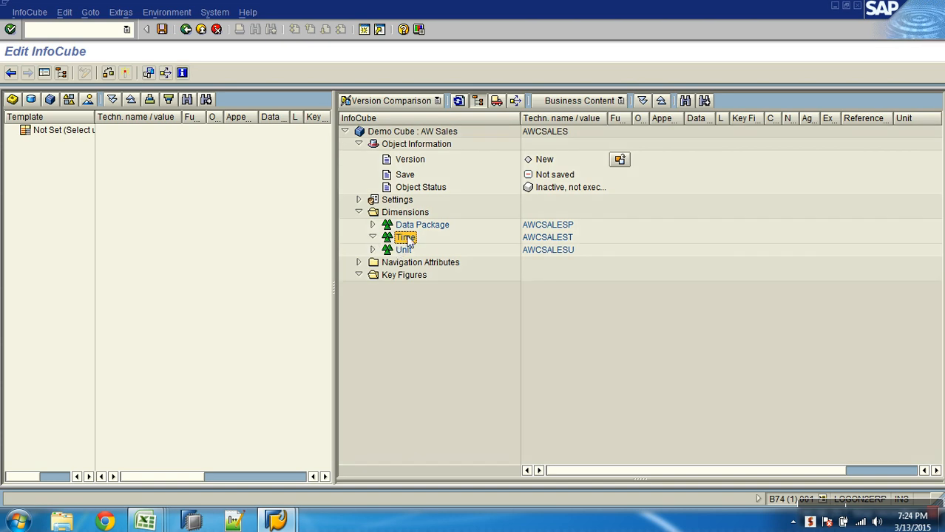
pyautogui.rightClick(409, 241)
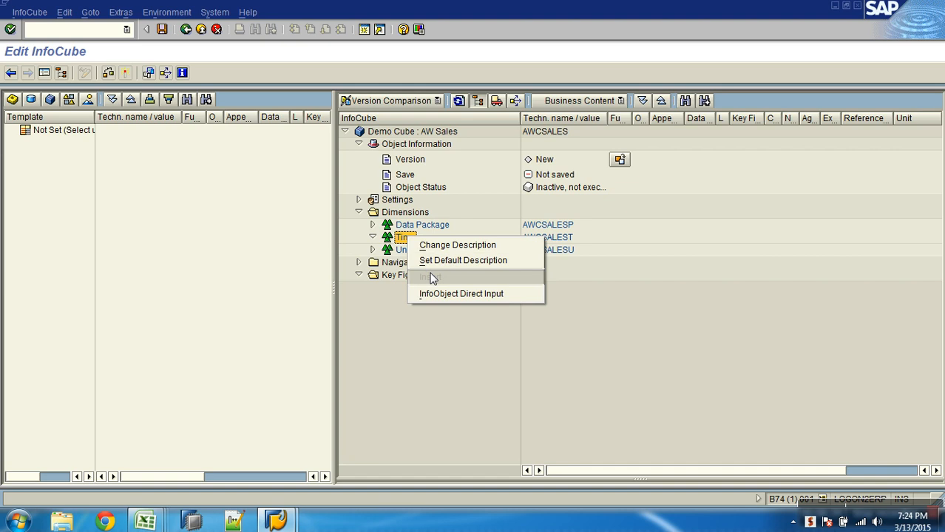
pyautogui.click(452, 293)
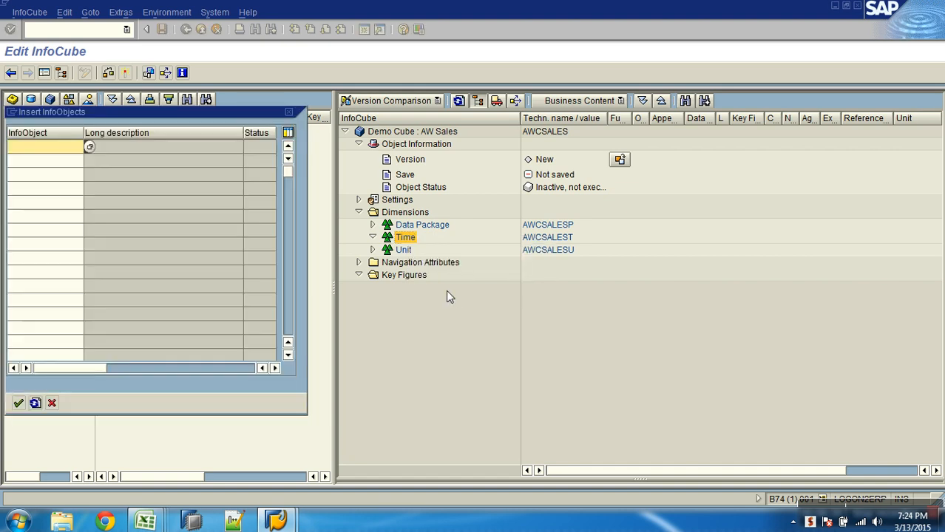
pyautogui.click(87, 147)
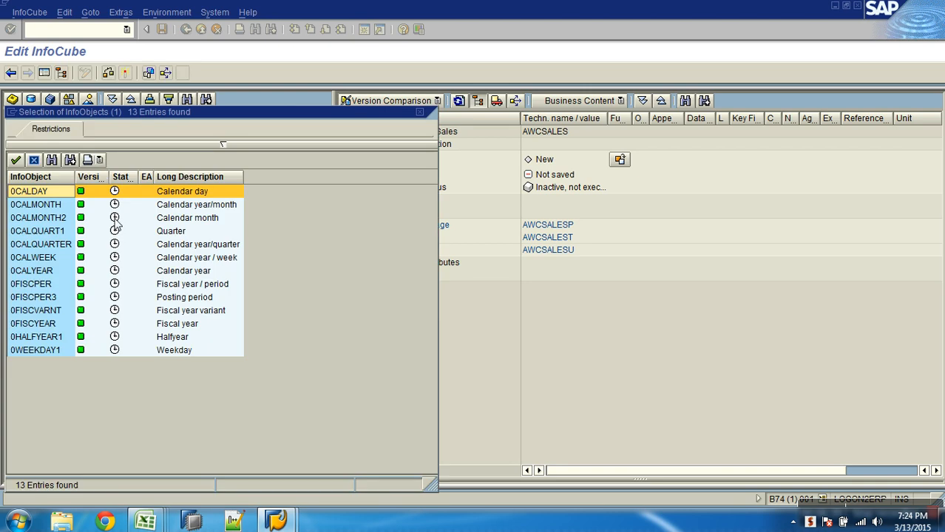
pyautogui.doubleClick(47, 199)
pyautogui.click(68, 172)
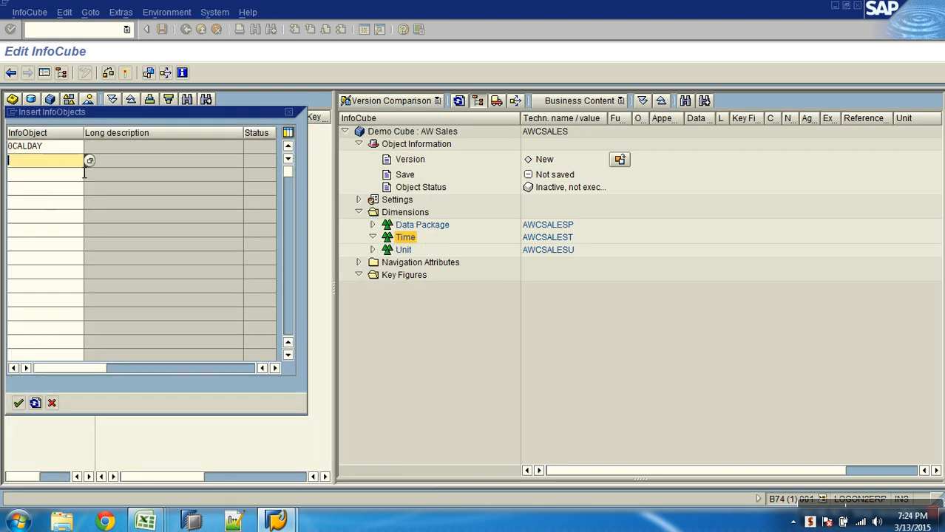
pyautogui.click(89, 164)
pyautogui.doubleClick(44, 205)
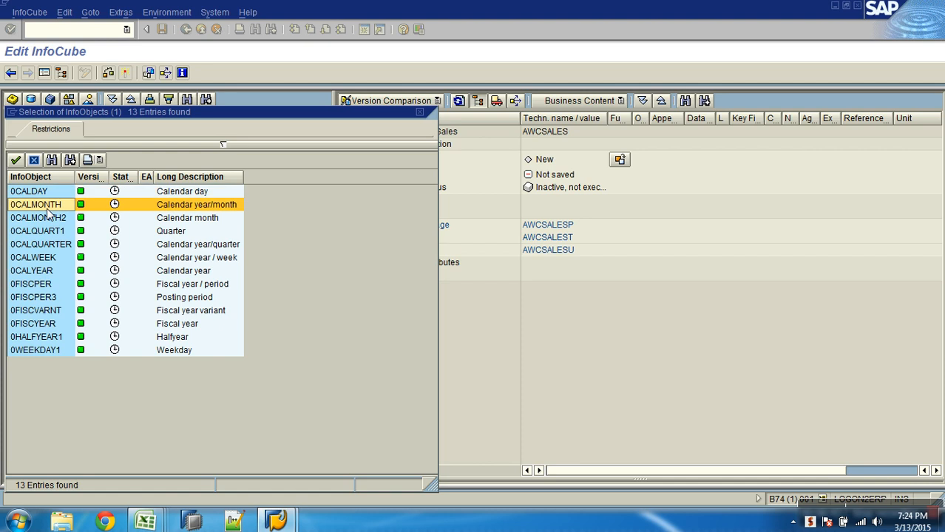
# Add 0CALQUARTER and 0CALWEEK to the list of InfoObjects for the Time dimension.
pyautogui.click(79, 174)
pyautogui.click(90, 176)
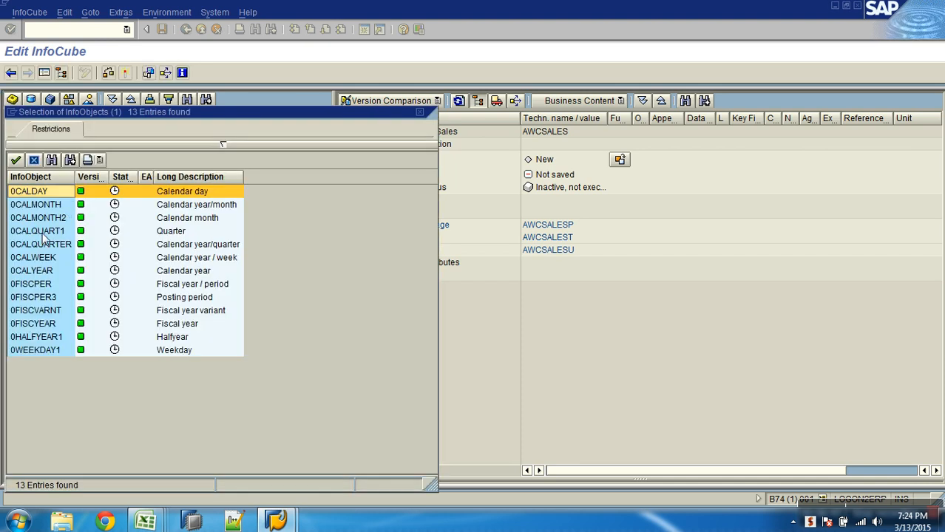
pyautogui.click(160, 246)
pyautogui.doubleClick(58, 249)
pyautogui.click(67, 190)
pyautogui.click(89, 190)
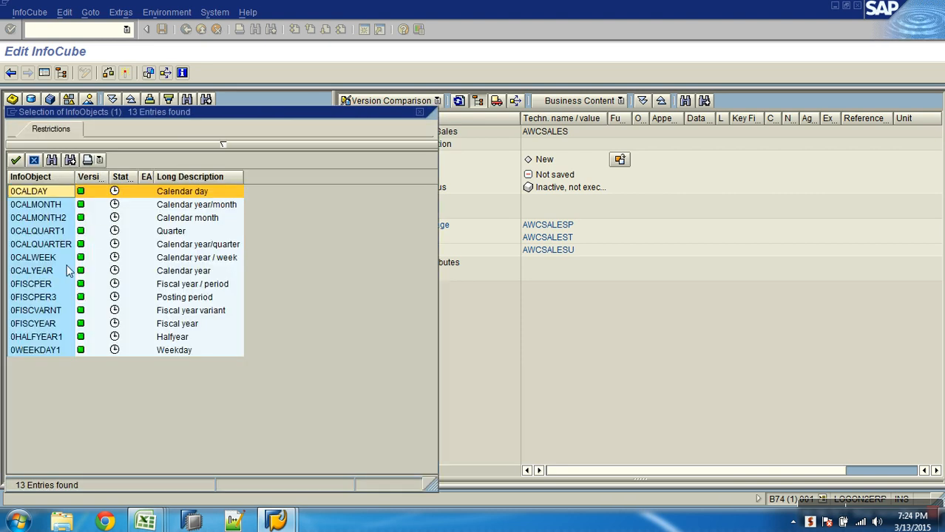
pyautogui.doubleClick(58, 257)
# Add 0HALFYEAR1 and 0CALYEAR to the list and insert all listed InfoObjects into the Time dimension.
pyautogui.click(64, 203)
pyautogui.click(89, 204)
pyautogui.doubleClick(46, 337)
pyautogui.click(60, 216)
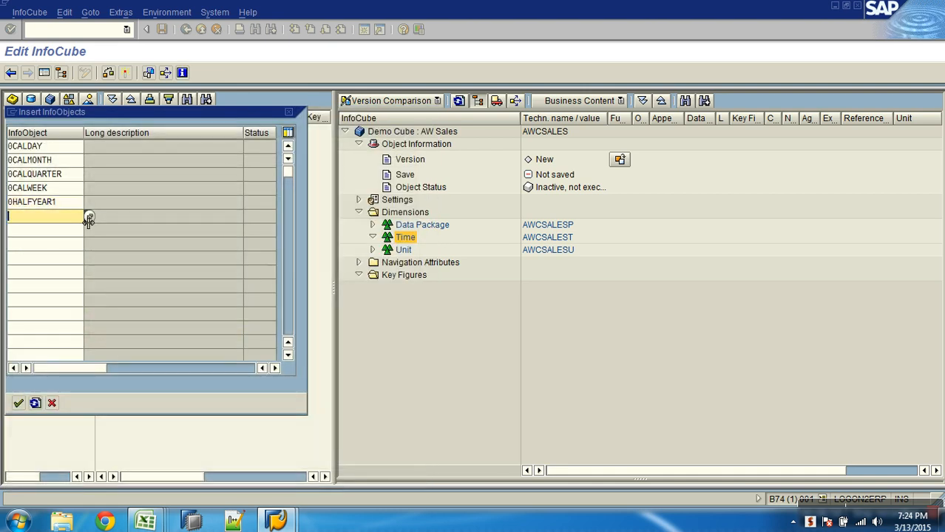
pyautogui.click(89, 215)
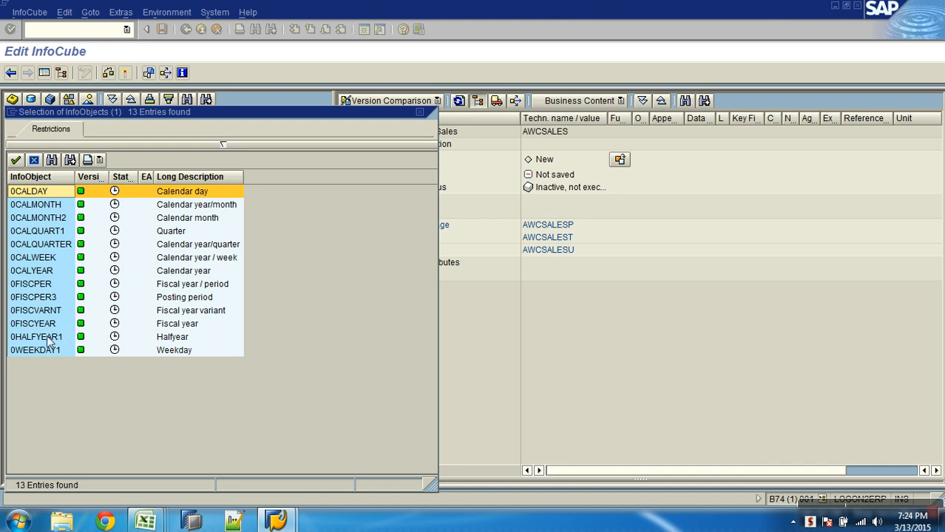
pyautogui.doubleClick(37, 272)
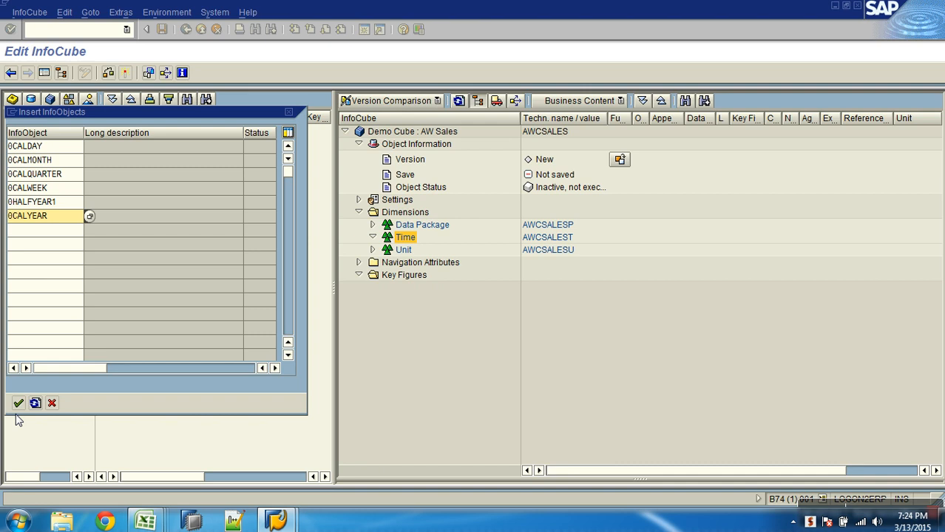
pyautogui.click(37, 402)
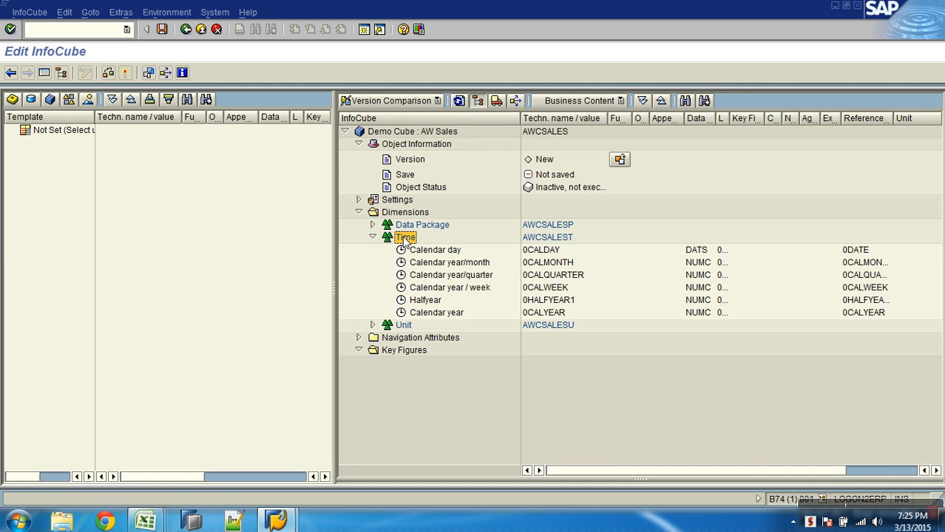
# Review the technical names of the characteristics in the Time dimension and of the dimension itself, and collapse it.
pyautogui.click(549, 253)
pyautogui.click(553, 267)
pyautogui.click(555, 277)
pyautogui.click(563, 312)
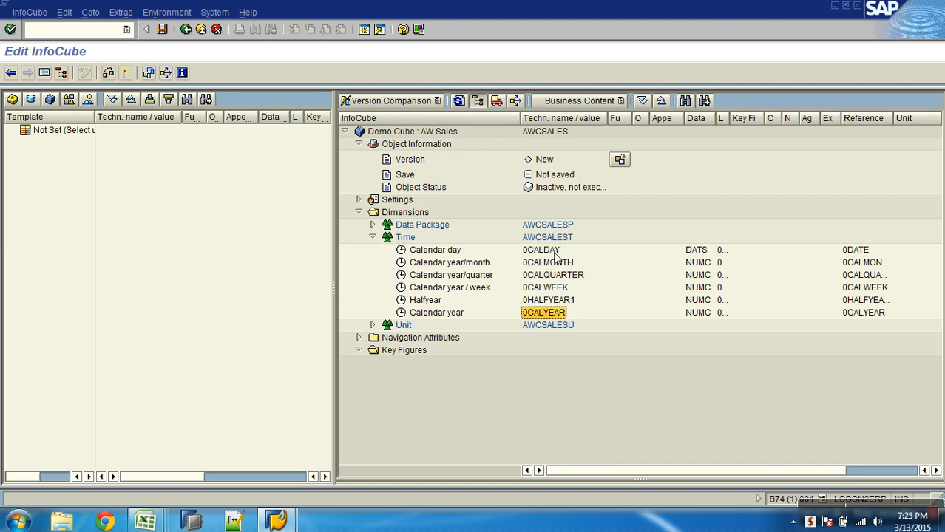
pyautogui.click(552, 238)
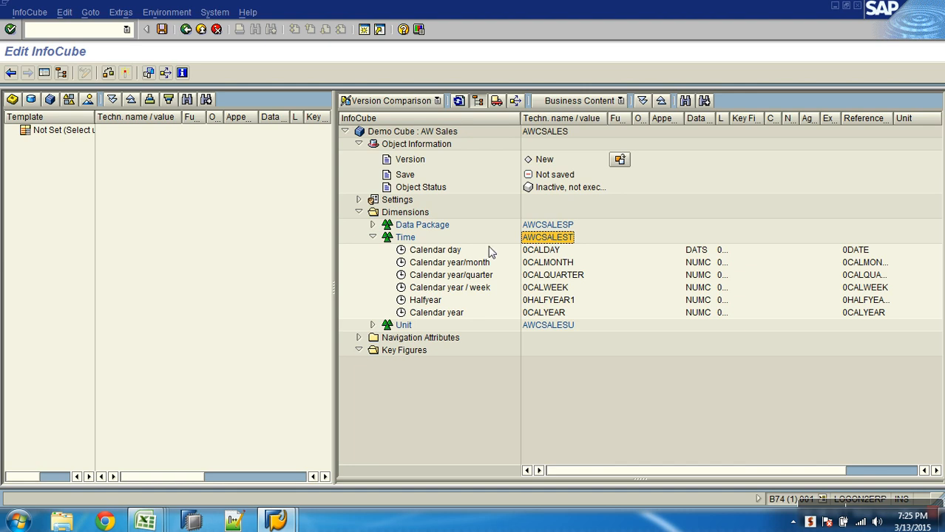
pyautogui.click(373, 237)
pyautogui.click(404, 250)
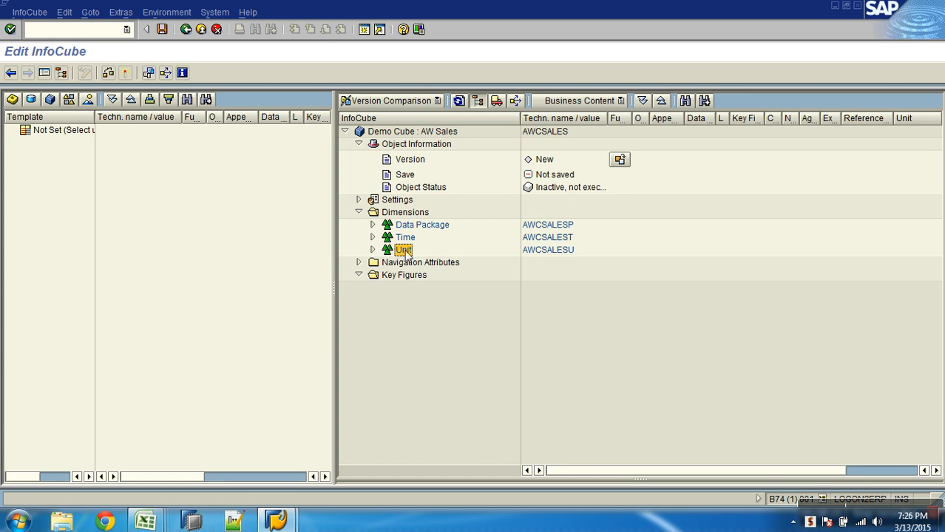
# Switch to the Excel design, check the Unit dimension, copy the Dim : Sales Doc Number cell and return to SAP.
pyautogui.hotkey('alt', 'Tab')
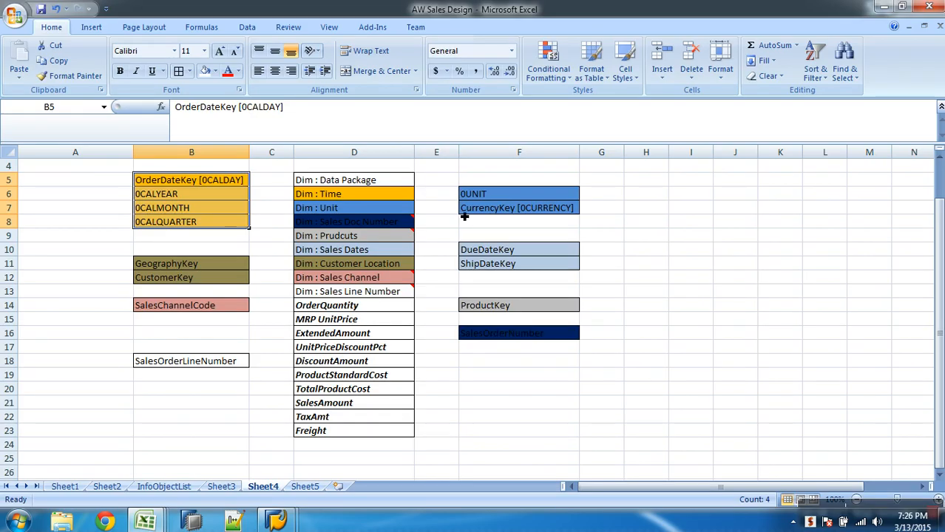
pyautogui.click(367, 212)
pyautogui.click(366, 225)
pyautogui.moveTo(381, 226)
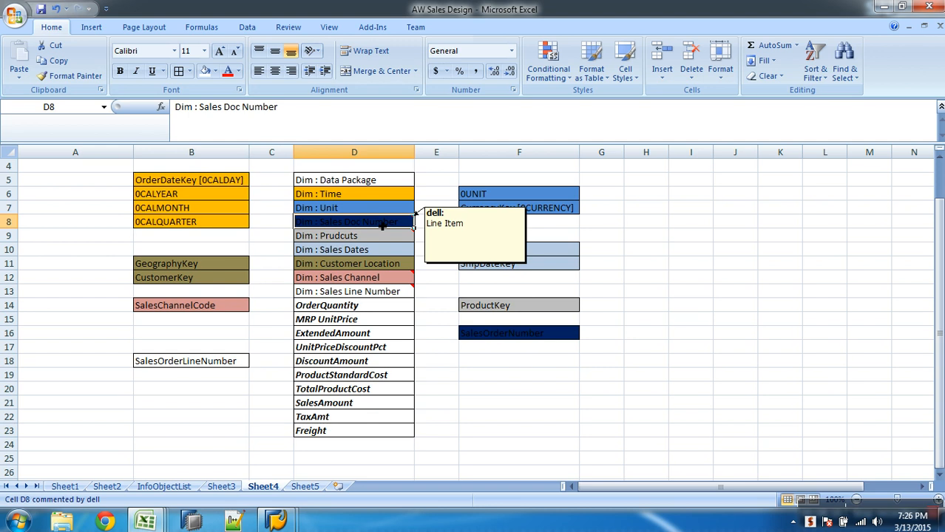
pyautogui.hotkey('ctrl', 'c')
pyautogui.hotkey('alt', 'Tab')
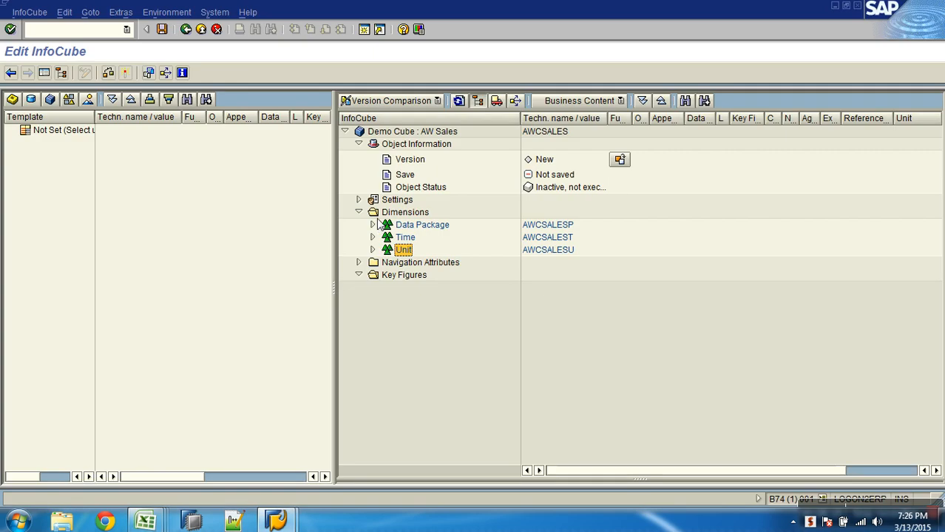
# Create a new dimension with the copied description "Dim : Sales Doc Number" and mark it as a line item dimension.
pyautogui.click(414, 214)
pyautogui.rightClick(414, 215)
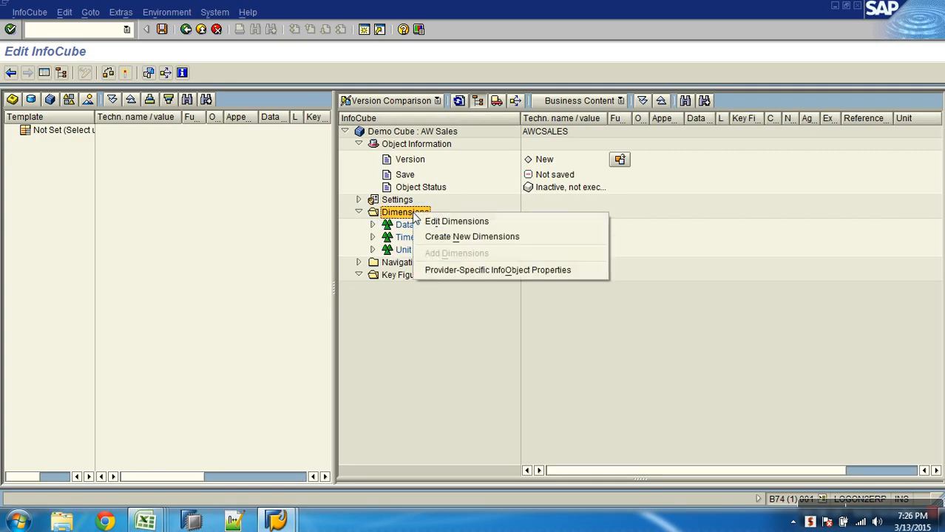
pyautogui.click(447, 237)
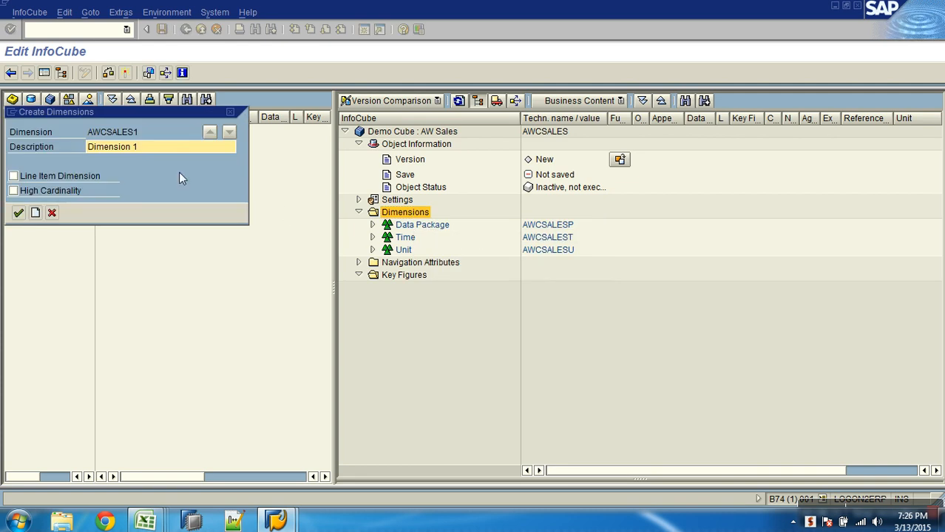
pyautogui.moveTo(140, 147); pyautogui.dragTo(85, 147)
pyautogui.hotkey('ctrl', 'v')
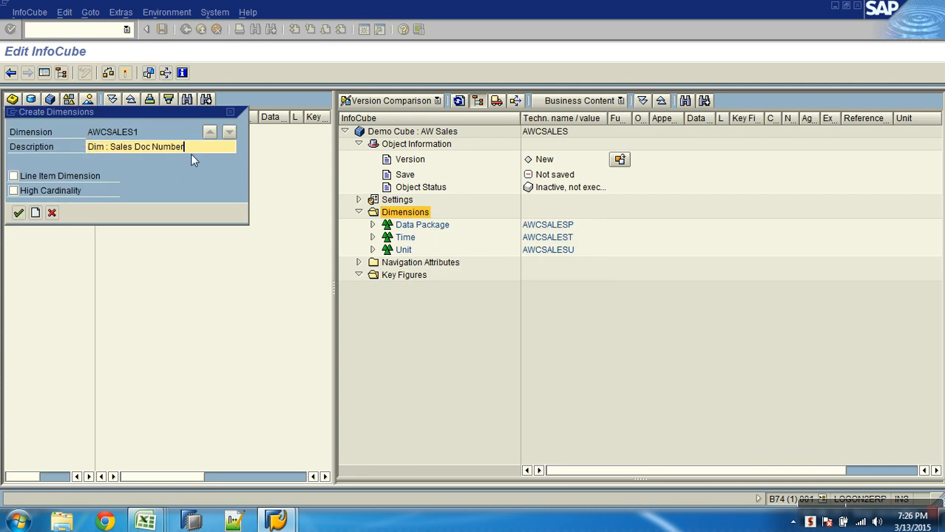
pyautogui.click(140, 134)
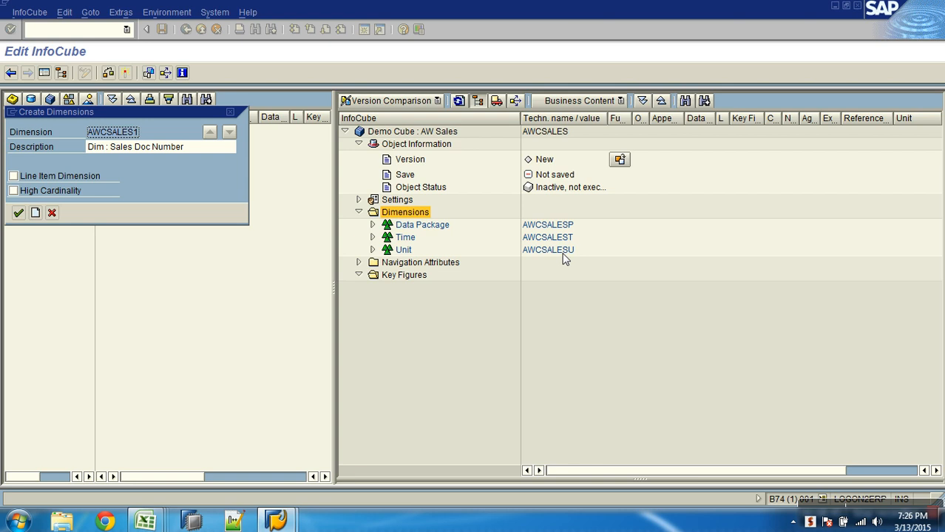
pyautogui.click(15, 177)
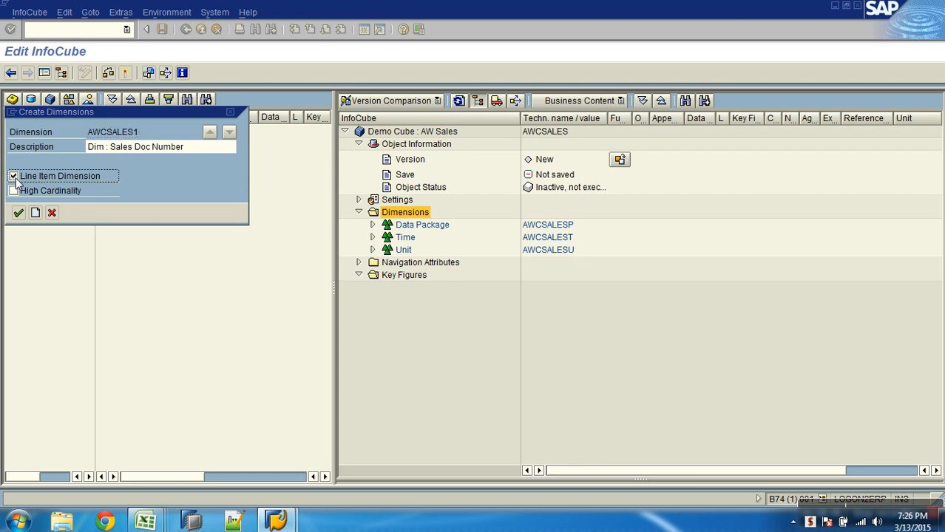
pyautogui.click(18, 214)
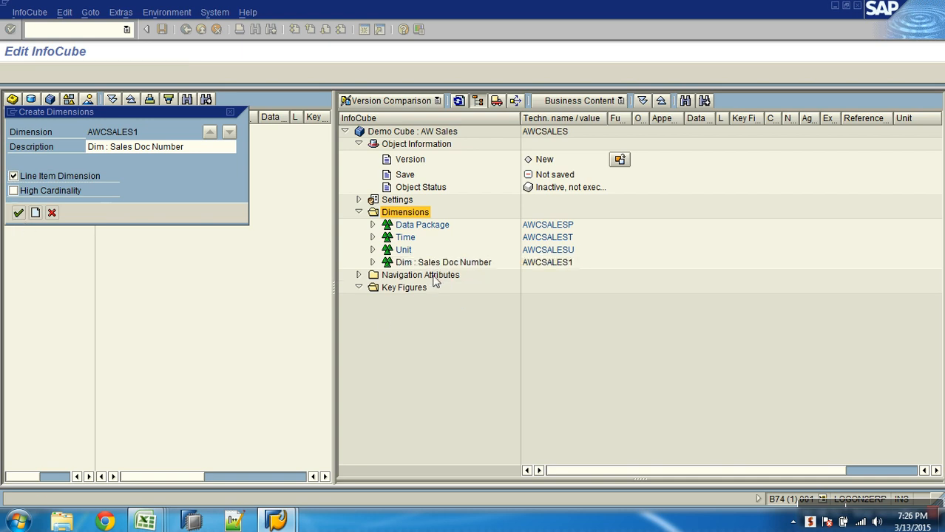
# Load the AW_CHAR InfoObject catalog as the template and expand its characteristics.
pyautogui.click(446, 265)
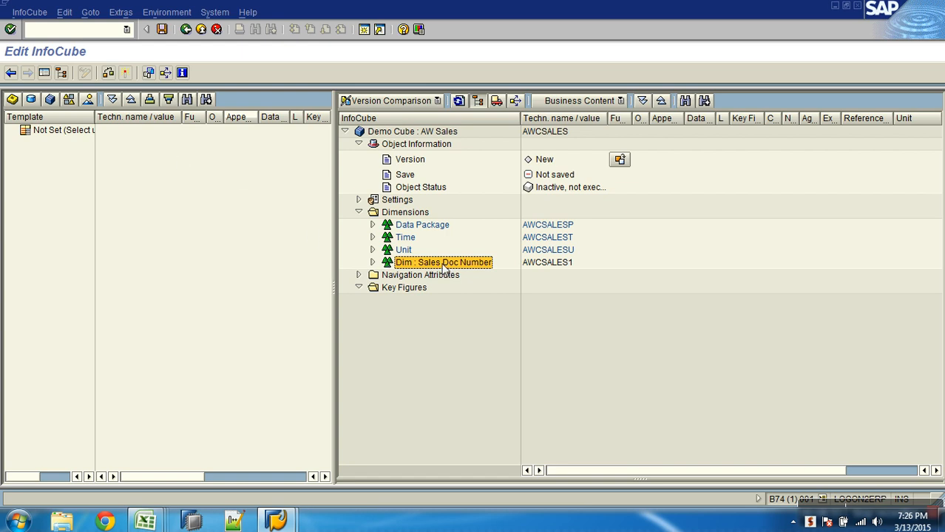
pyautogui.rightClick(443, 267)
pyautogui.click(374, 314)
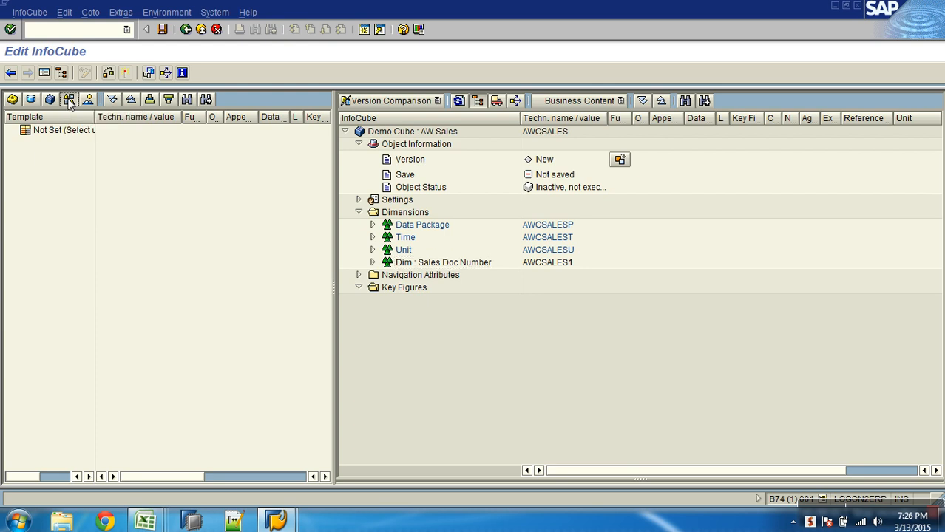
pyautogui.click(69, 101)
pyautogui.doubleClick(78, 194)
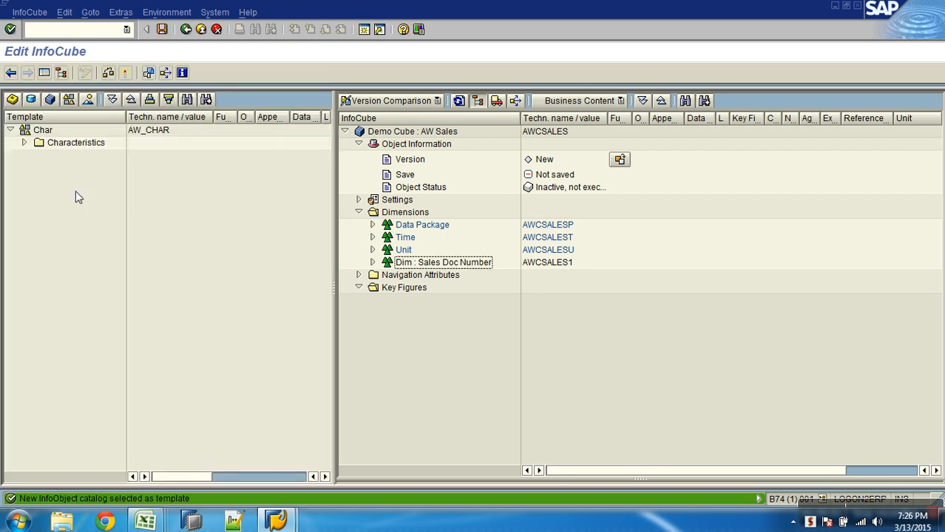
pyautogui.click(23, 142)
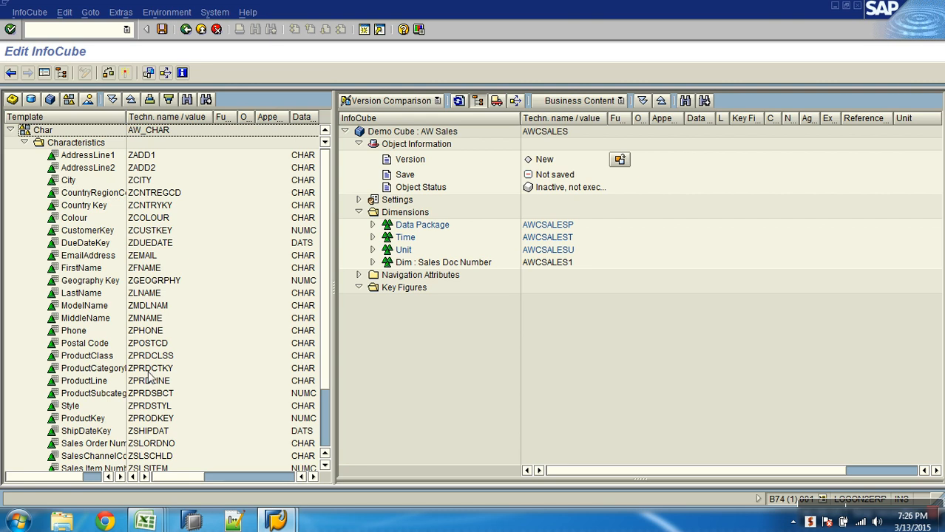
# Assign Sales Order Number (ZSLORDNO) from the template to the Dim : Sales Doc Number dimension, check the assignment and collapse the dimension.
pyautogui.scroll(-2, 128, 376)
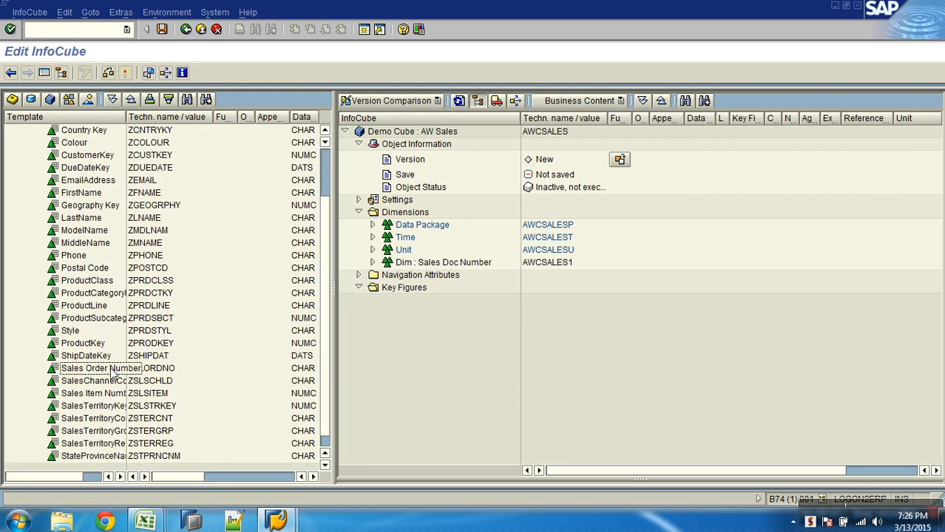
pyautogui.moveTo(164, 373); pyautogui.dragTo(422, 266)
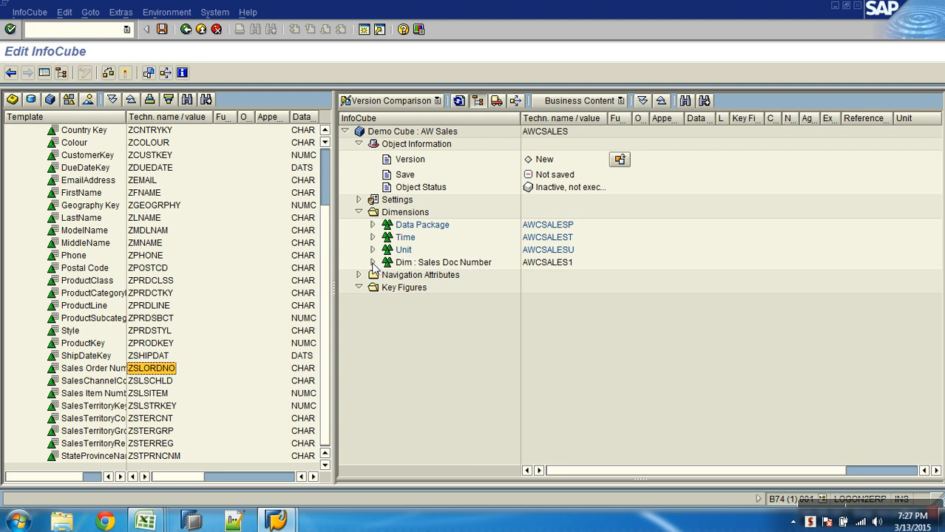
pyautogui.click(373, 263)
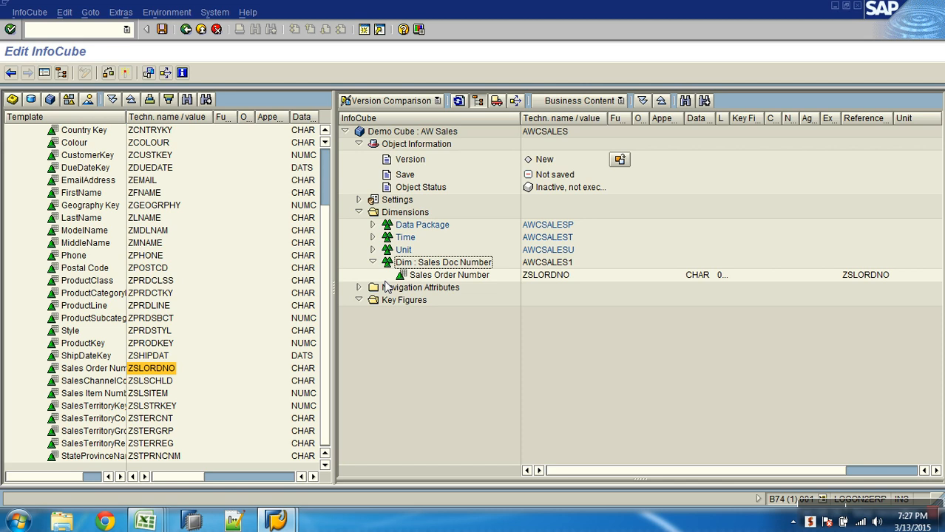
pyautogui.click(448, 265)
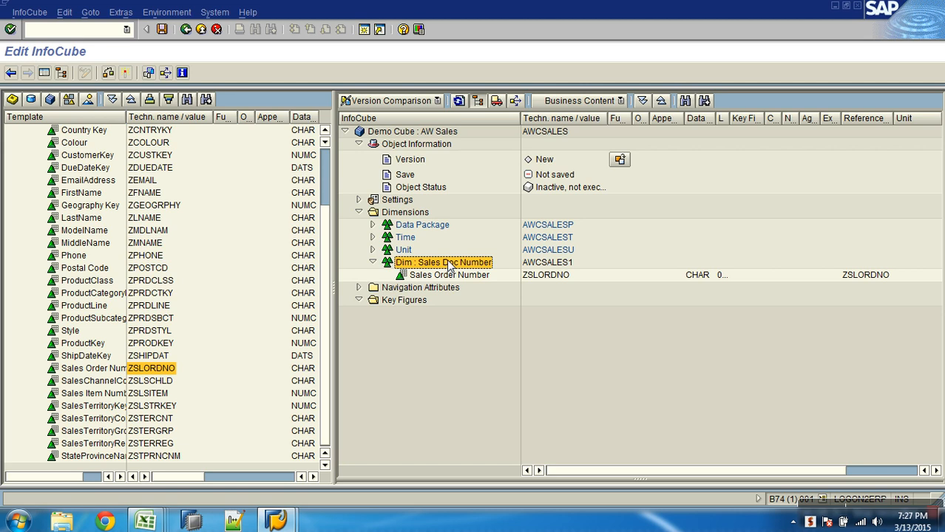
pyautogui.click(373, 263)
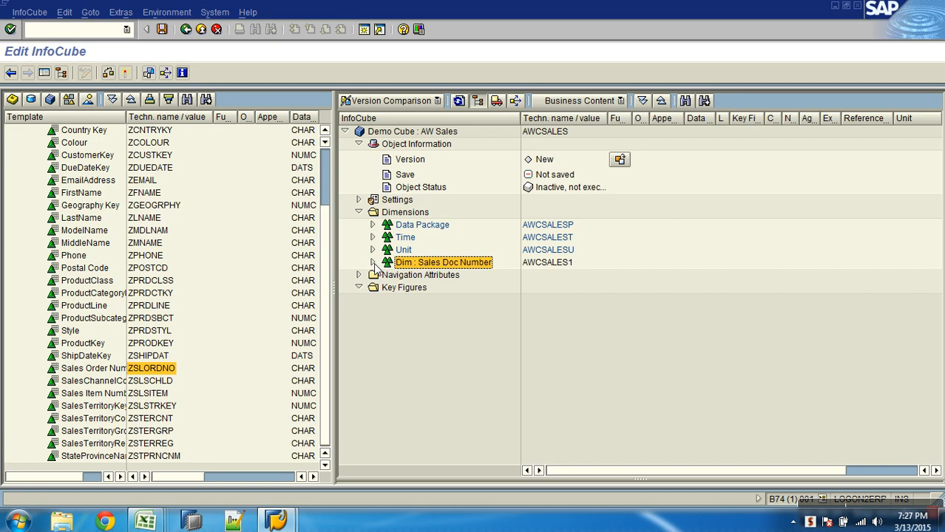
# Switch to the Excel design, copy the Dim : Prudcuts cell and return to SAP.
pyautogui.hotkey('alt', 'Tab')
pyautogui.click(365, 242)
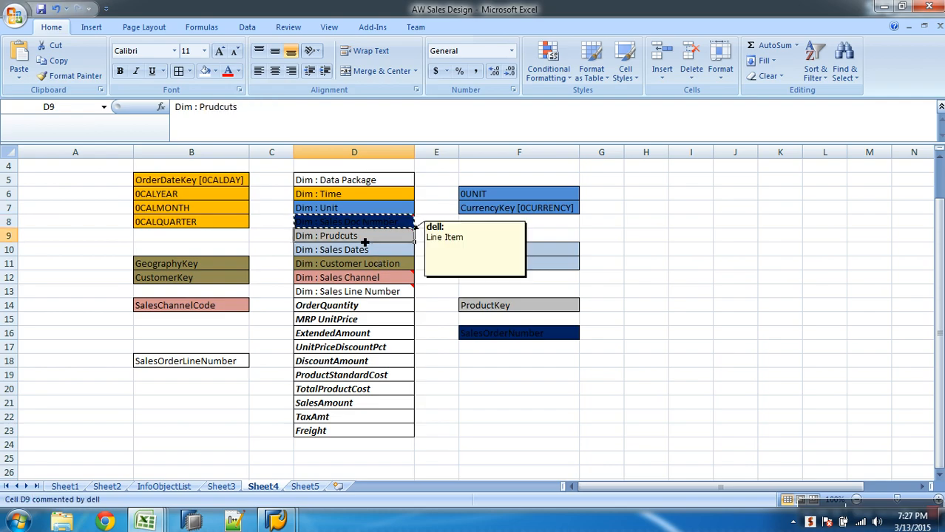
pyautogui.hotkey('alt', 'Tab')
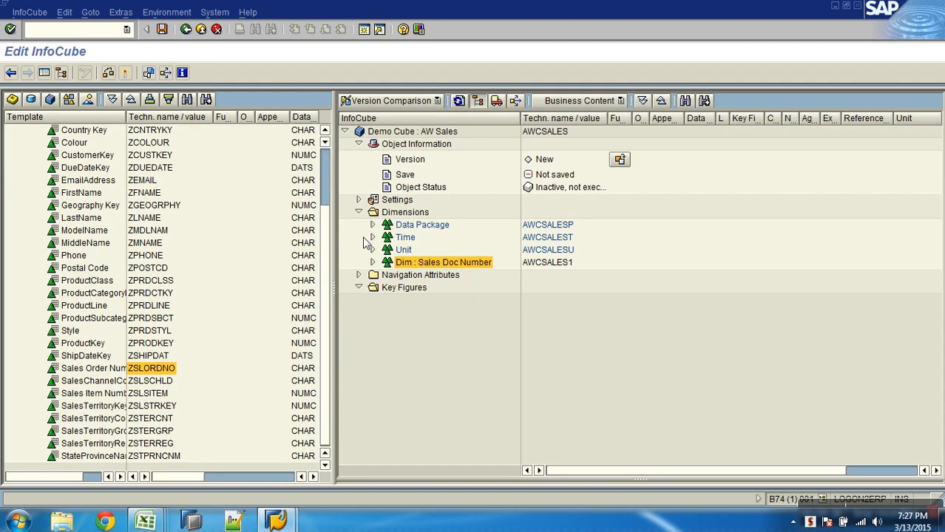
# Create the line item dimension "Dim : Prudcuts" and assign ProductKey (ZPRODKEY) from the template to it.
pyautogui.rightClick(408, 214)
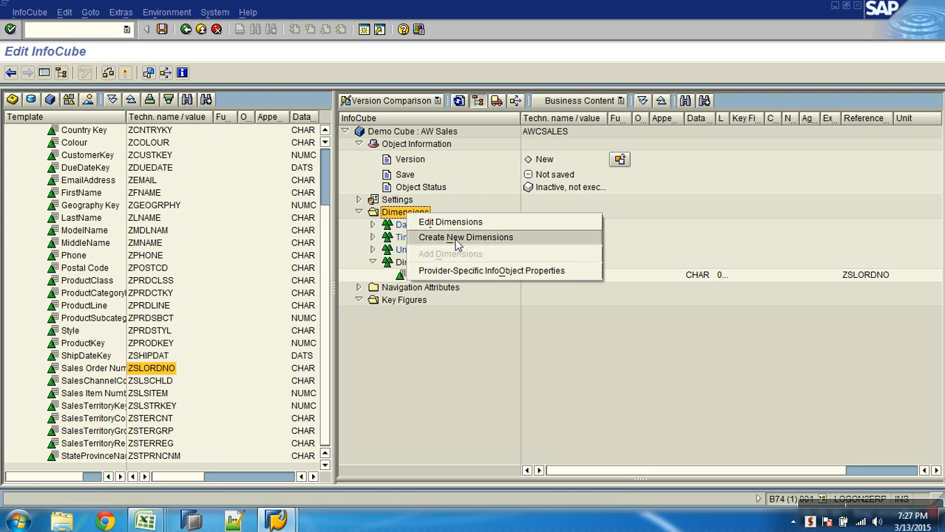
pyautogui.click(457, 240)
pyautogui.write('Dim : Prudcuts')
pyautogui.click(39, 175)
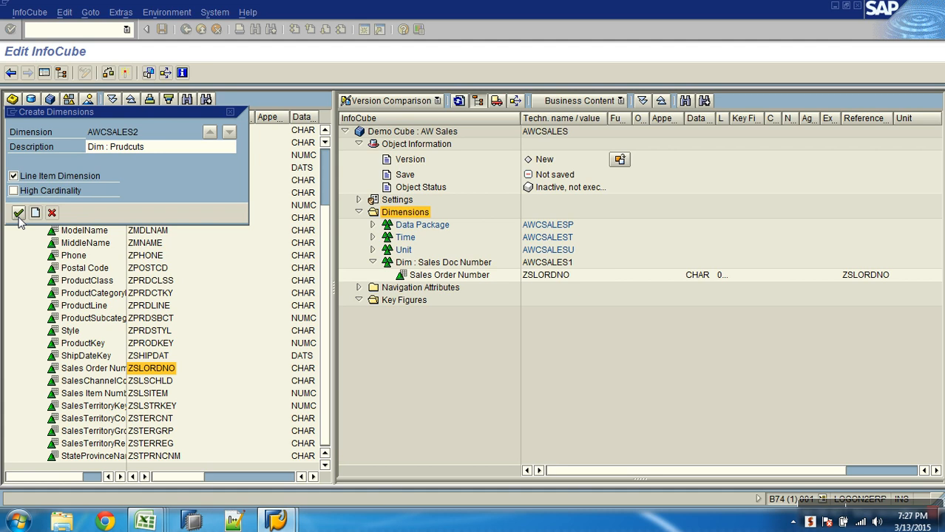
pyautogui.press('Return')
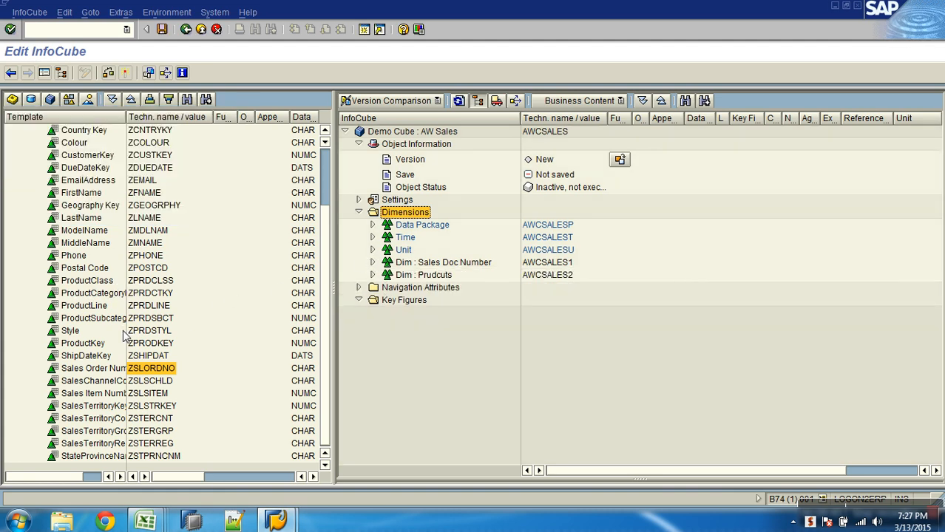
pyautogui.moveTo(101, 348); pyautogui.dragTo(405, 279)
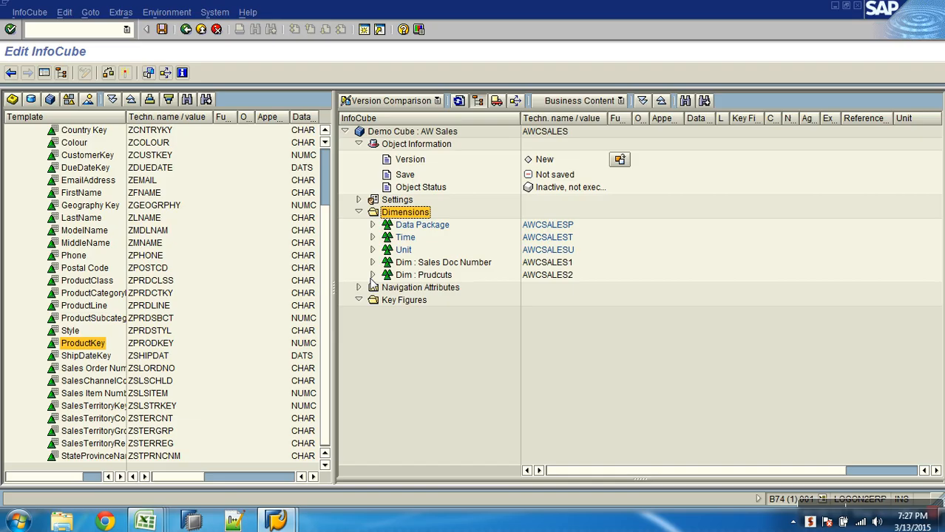
# Copy the Dim : Sales Dates cell from the Excel design and create a new dimension in SAP with that description.
pyautogui.hotkey('alt', 'Tab')
pyautogui.click(364, 252)
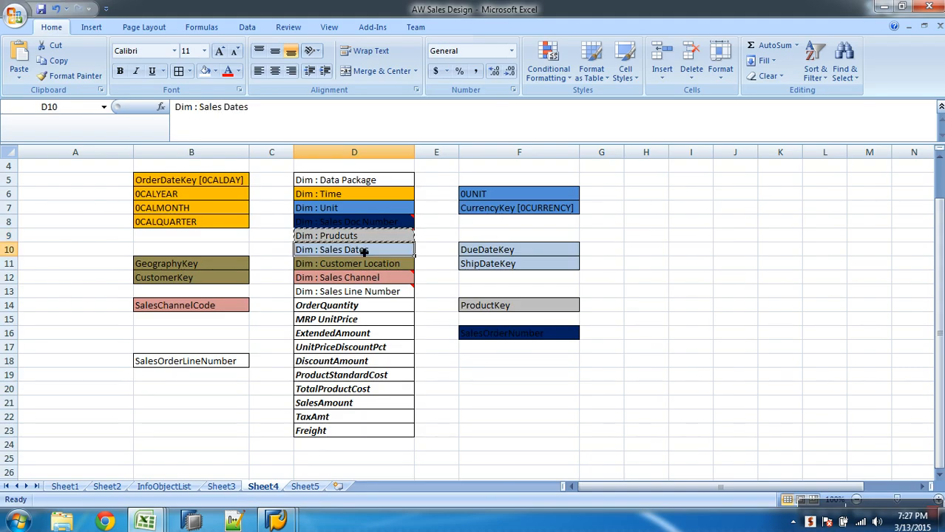
pyautogui.hotkey('alt', 'Tab')
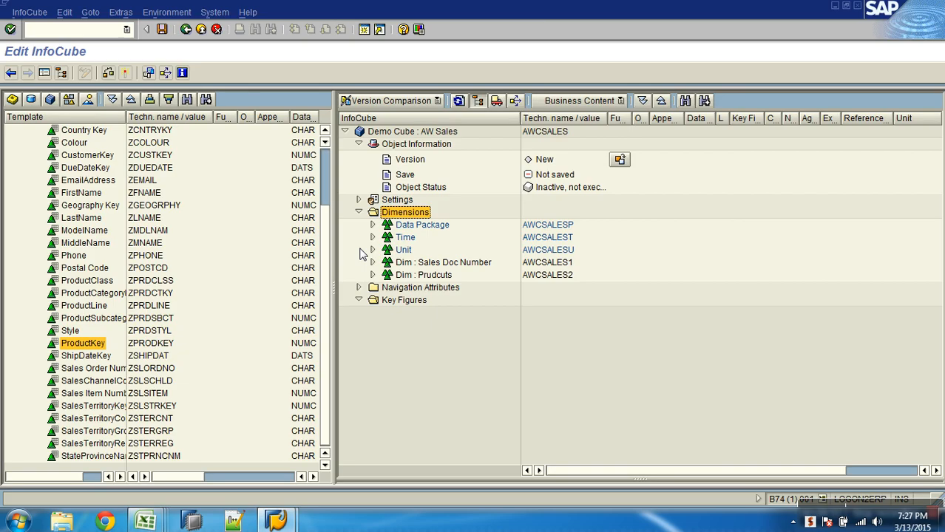
pyautogui.rightClick(411, 215)
pyautogui.click(452, 241)
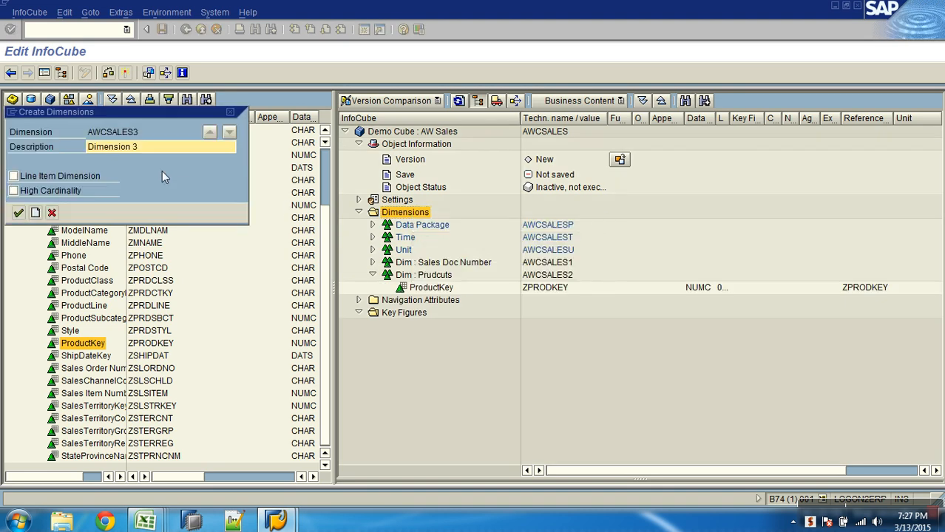
pyautogui.moveTo(152, 147); pyautogui.dragTo(60, 139)
pyautogui.write('Dim : Sales Dates')
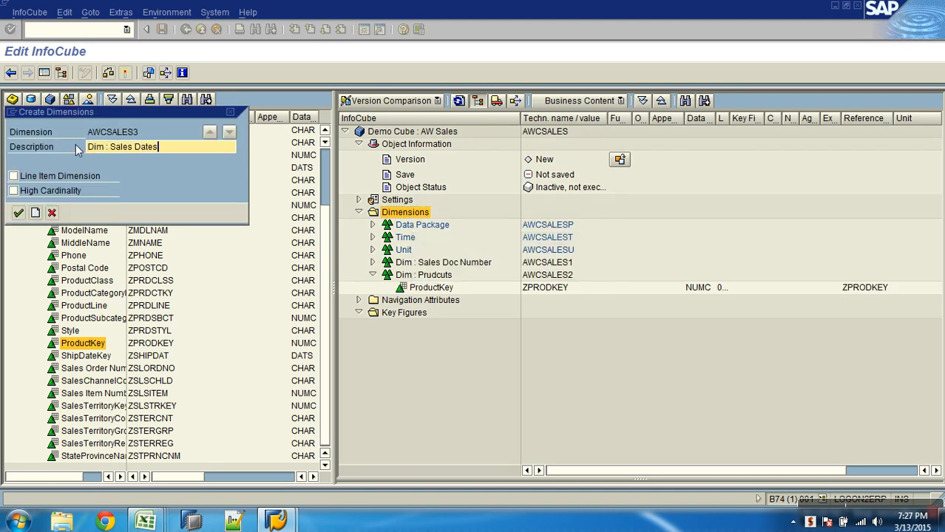
pyautogui.click(19, 214)
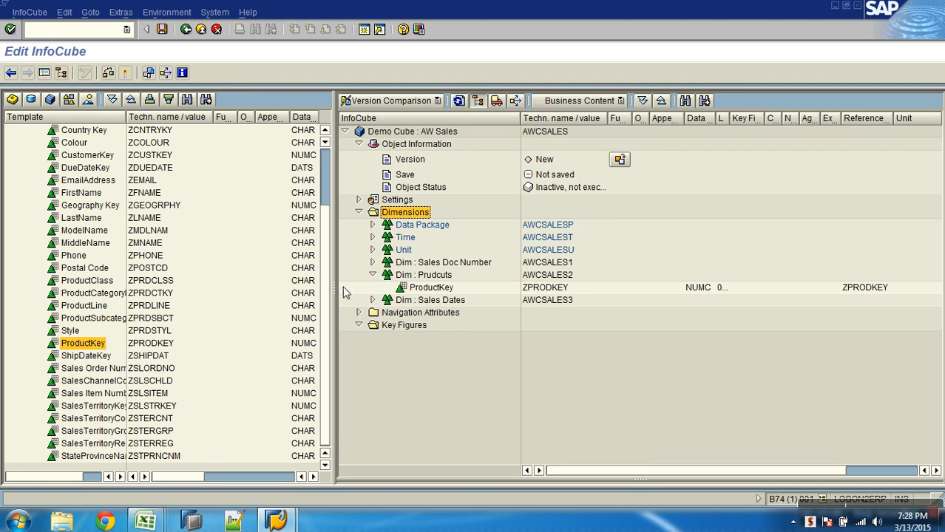
# Assign ShipDateKey (ZSHIPDAT) and DueDateKey (ZDUEDATE) from the template to the Dim : Sales Dates dimension and check the assignment.
pyautogui.click(372, 274)
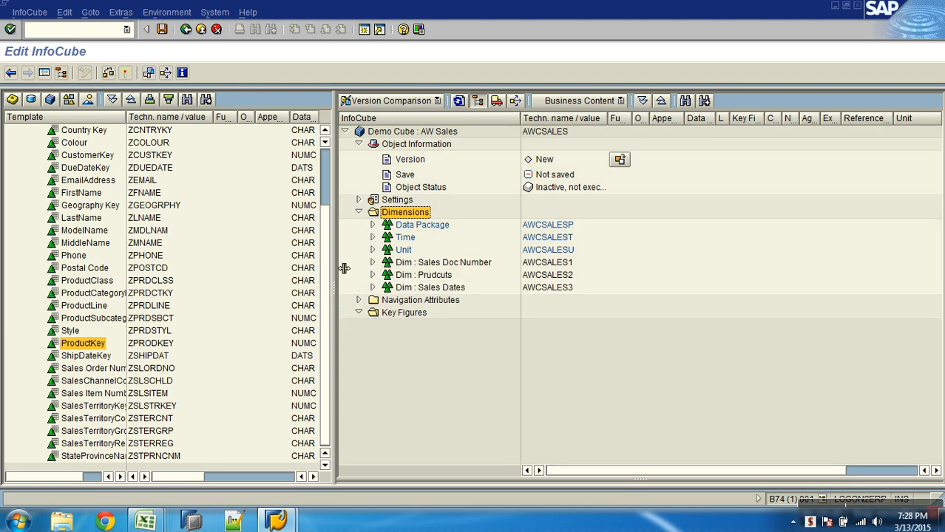
pyautogui.scroll(1, 327, 253)
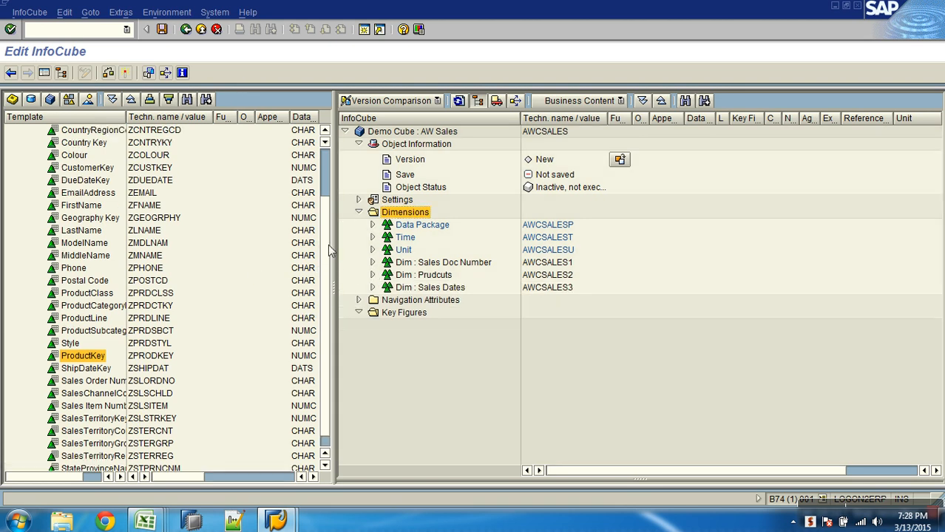
pyautogui.click(90, 369)
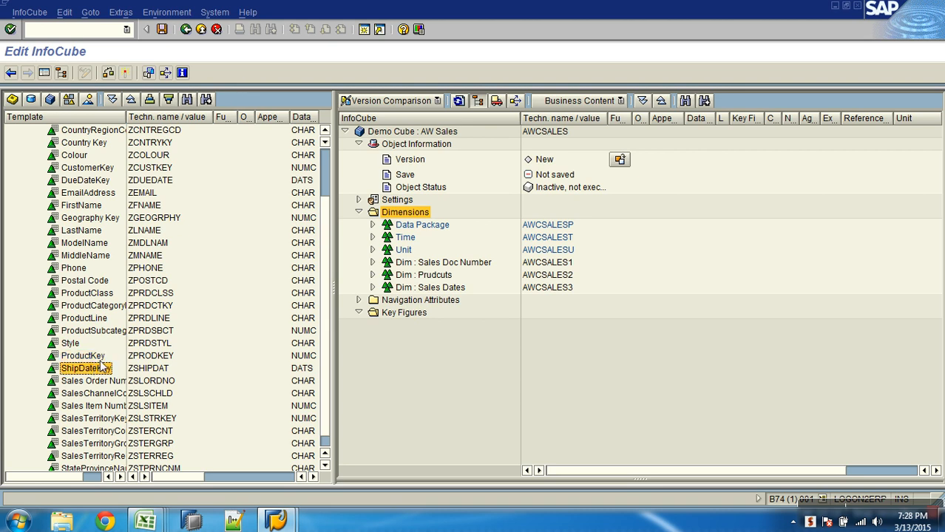
pyautogui.keyDown('ctrl'); pyautogui.click(89, 181); pyautogui.keyUp('ctrl')
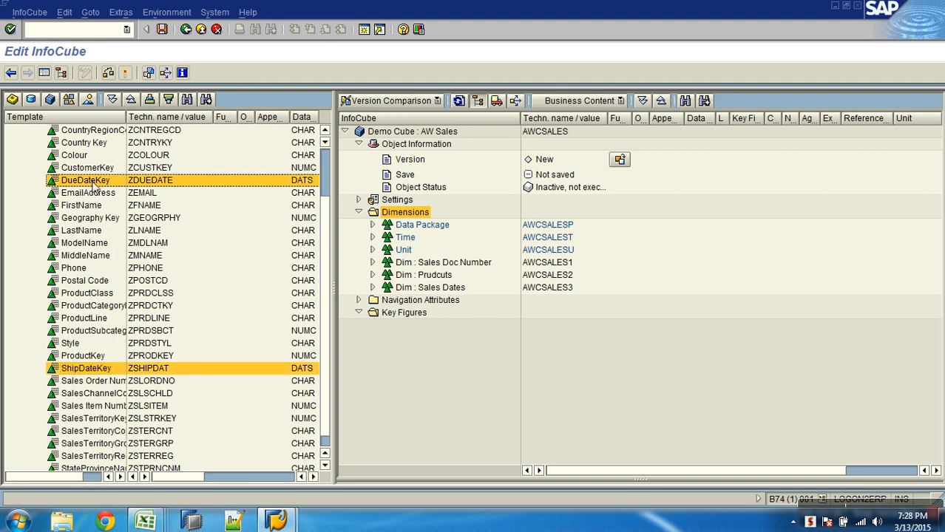
pyautogui.moveTo(283, 242); pyautogui.dragTo(403, 287)
pyautogui.click(373, 287)
pyautogui.click(374, 287)
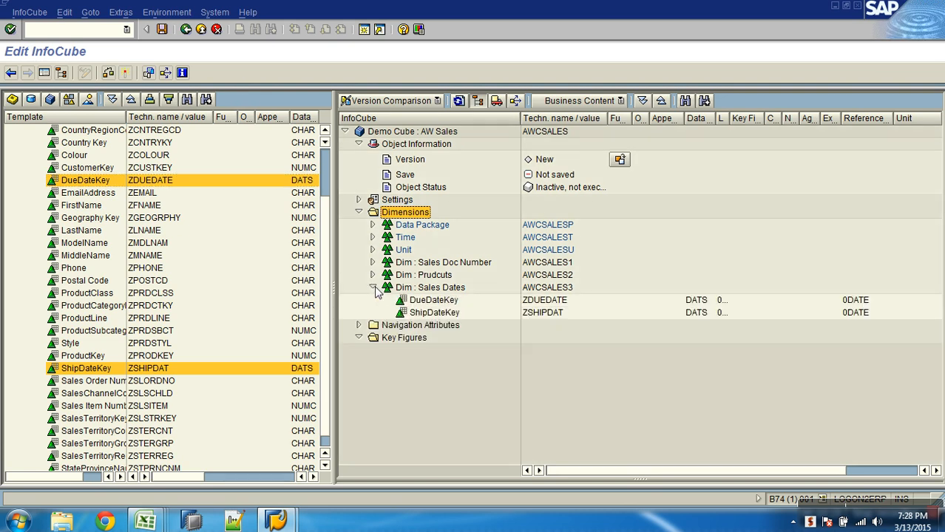
pyautogui.click(374, 287)
# Copy the Dim : Customer Location cell from the Excel design and create a new dimension in SAP with that description.
pyautogui.hotkey('alt', 'Tab')
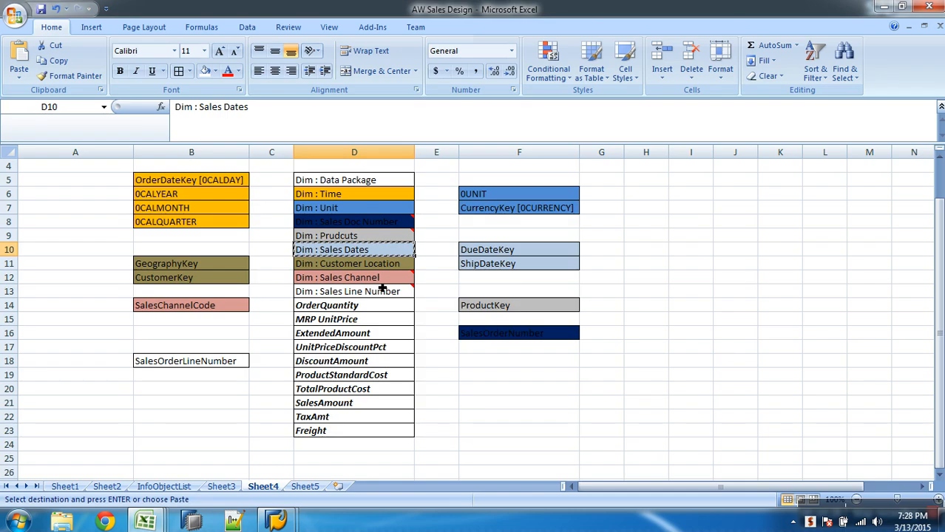
pyautogui.click(371, 266)
pyautogui.hotkey('ctrl', 'c')
pyautogui.hotkey('alt', 'Tab')
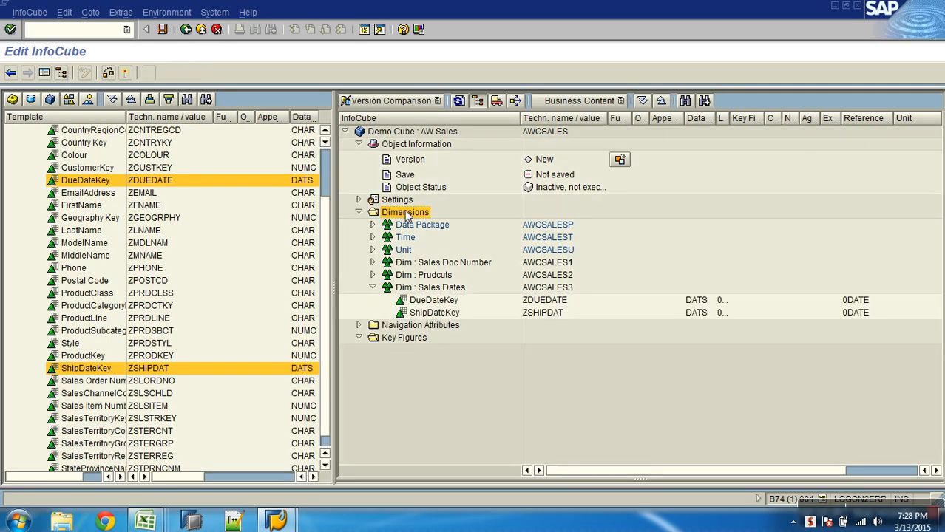
pyautogui.rightClick(407, 215)
pyautogui.click(445, 235)
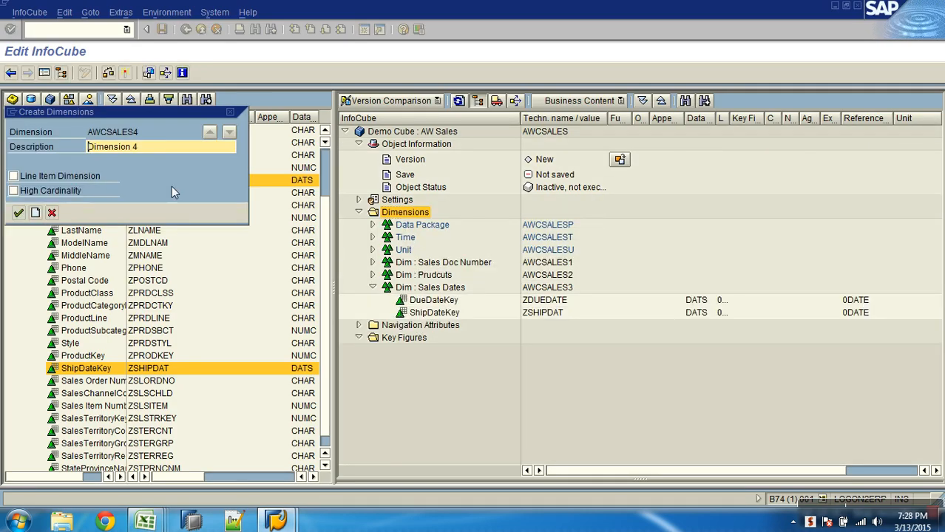
pyautogui.doubleClick(109, 148)
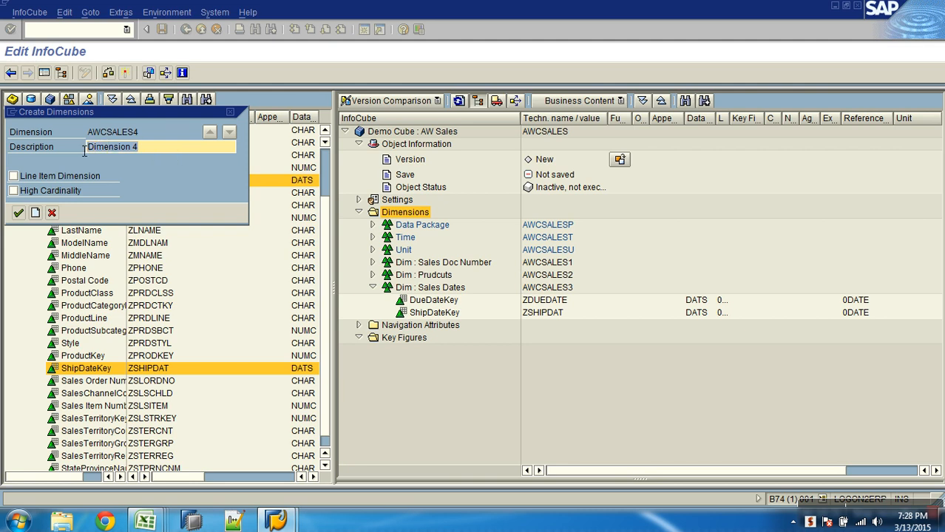
pyautogui.hotkey('ctrl', 'v')
pyautogui.click(19, 213)
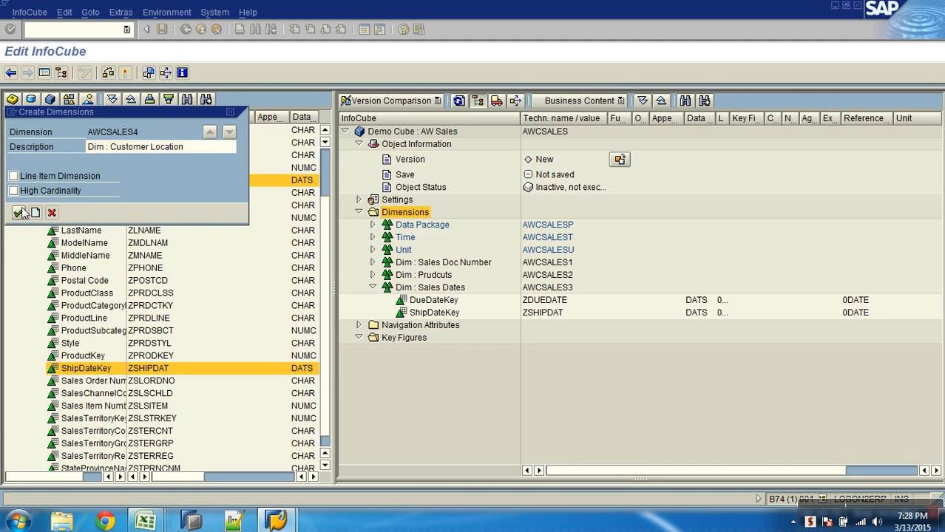
pyautogui.click(372, 288)
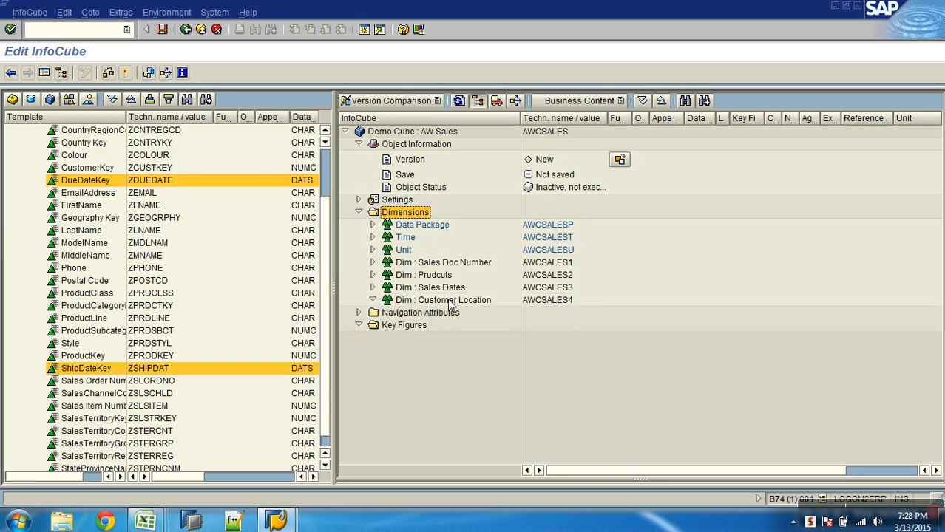
# Check the customer location keys in the Excel design and assign CustomerKey (ZCUSTKEY) and Geography Key (ZGEOGRPHY) to Dim : Customer Location in SAP.
pyautogui.click(86, 183)
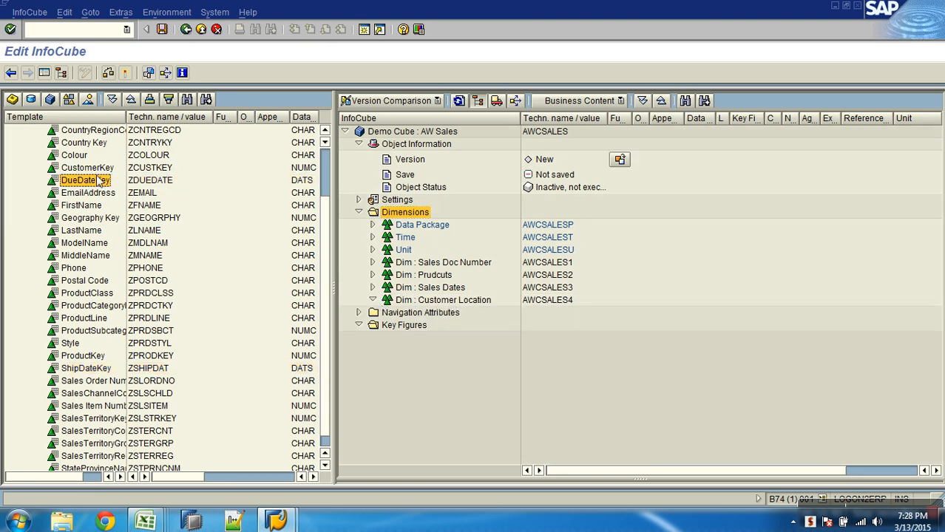
pyautogui.hotkey('alt', 'Tab')
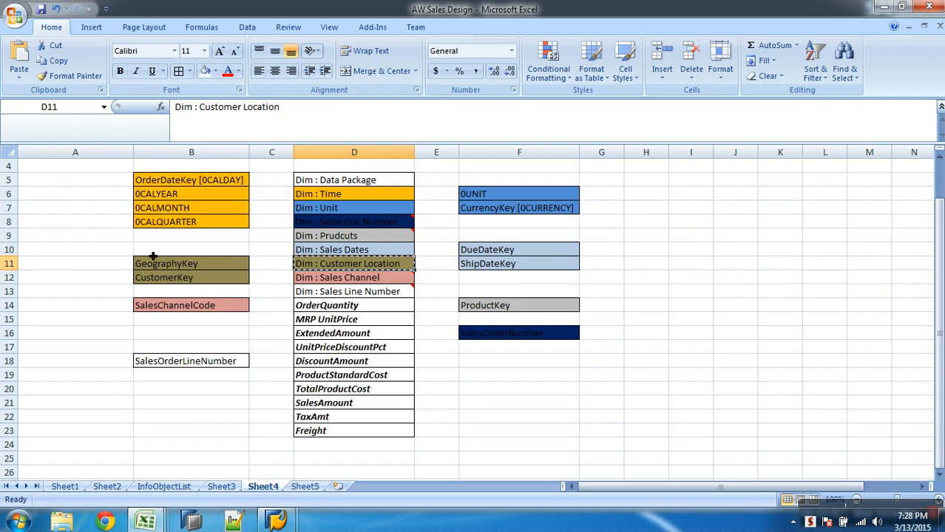
pyautogui.click(185, 277)
pyautogui.hotkey('alt', 'Tab')
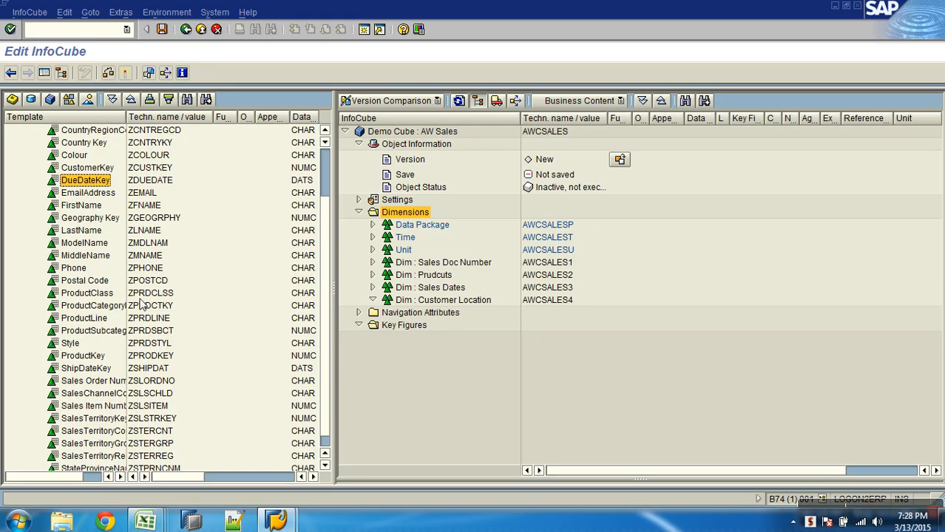
pyautogui.scroll(2, 118, 295)
pyautogui.click(87, 231)
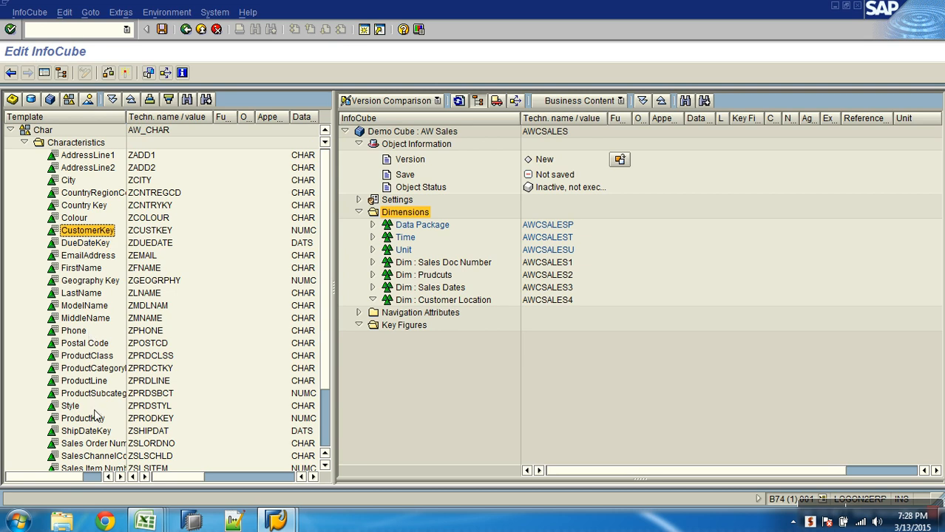
pyautogui.keyDown('ctrl'); pyautogui.click(92, 283); pyautogui.keyUp('ctrl')
pyautogui.moveTo(103, 232); pyautogui.dragTo(412, 306)
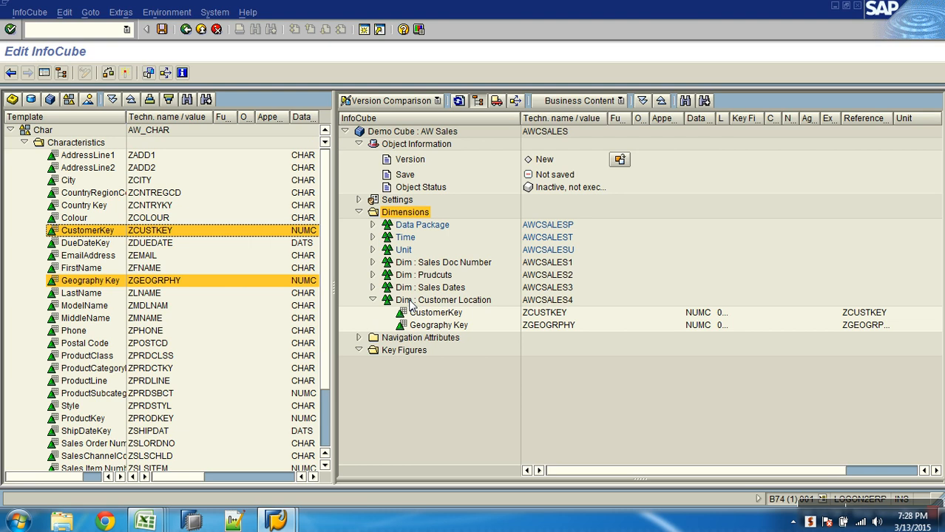
pyautogui.click(565, 303)
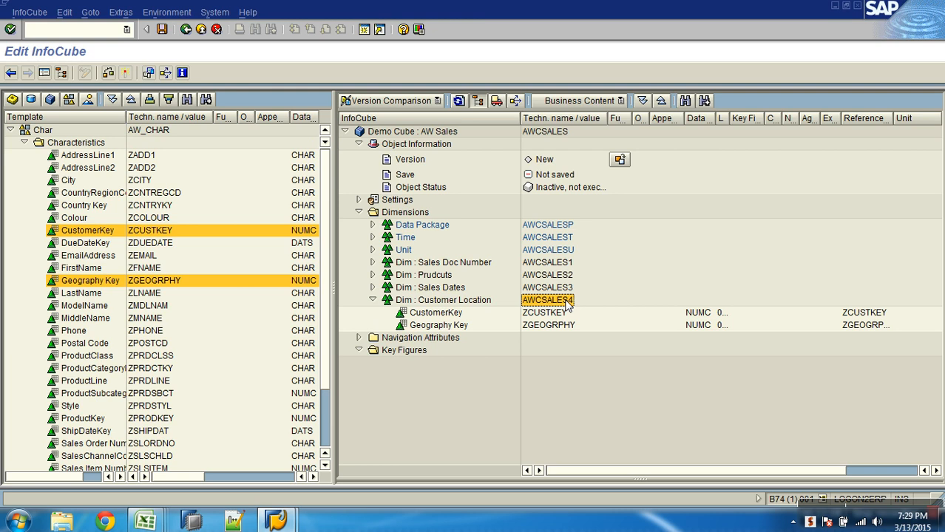
pyautogui.click(373, 303)
# Copy the Dim : Sales Channel cell from the Excel design and create a line item dimension in SAP with that description.
pyautogui.hotkey('alt', 'Tab')
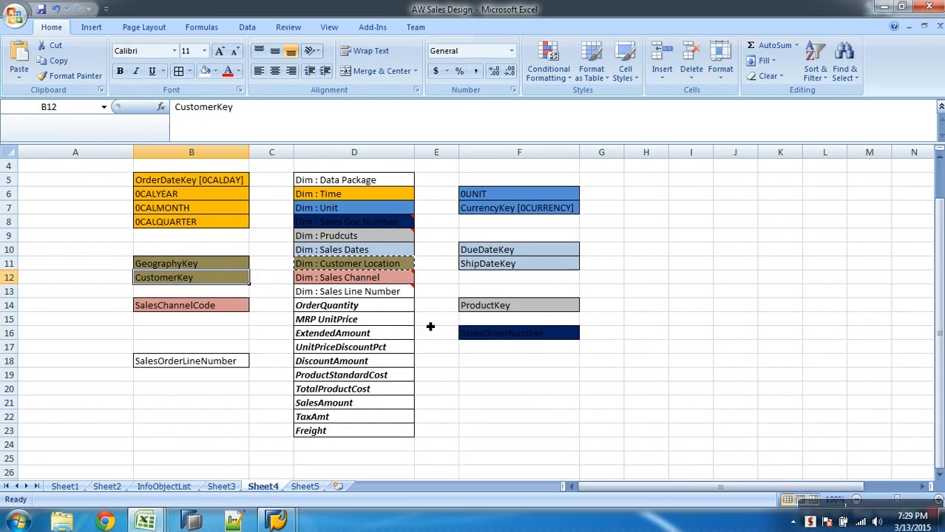
pyautogui.click(384, 278)
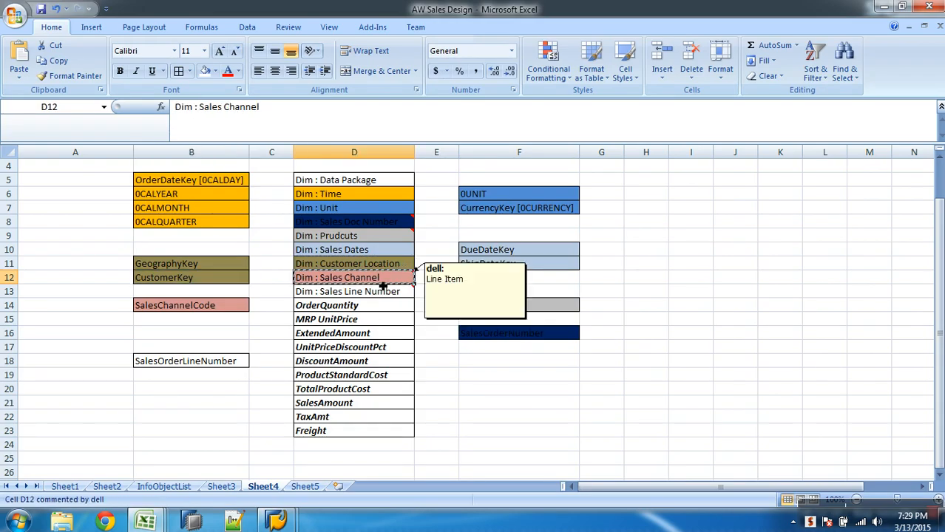
pyautogui.hotkey('alt', 'Tab')
pyautogui.rightClick(406, 213)
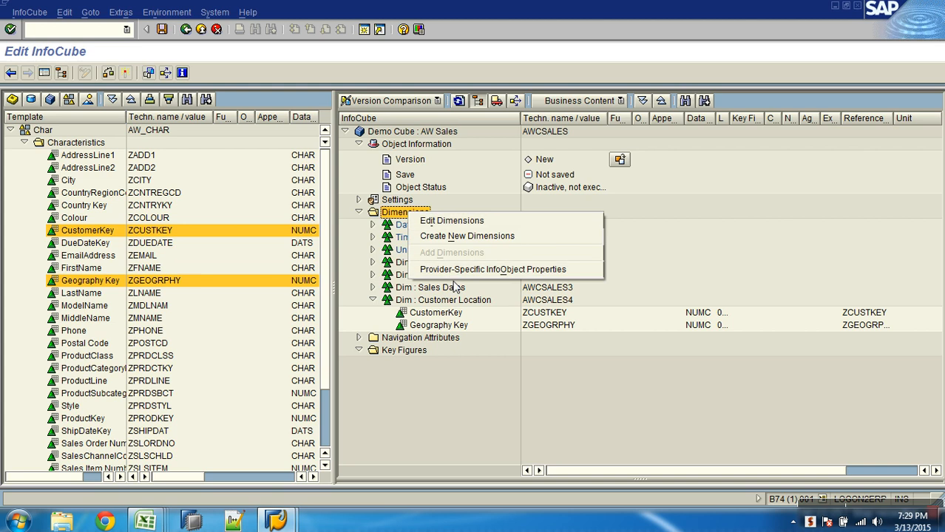
pyautogui.click(470, 244)
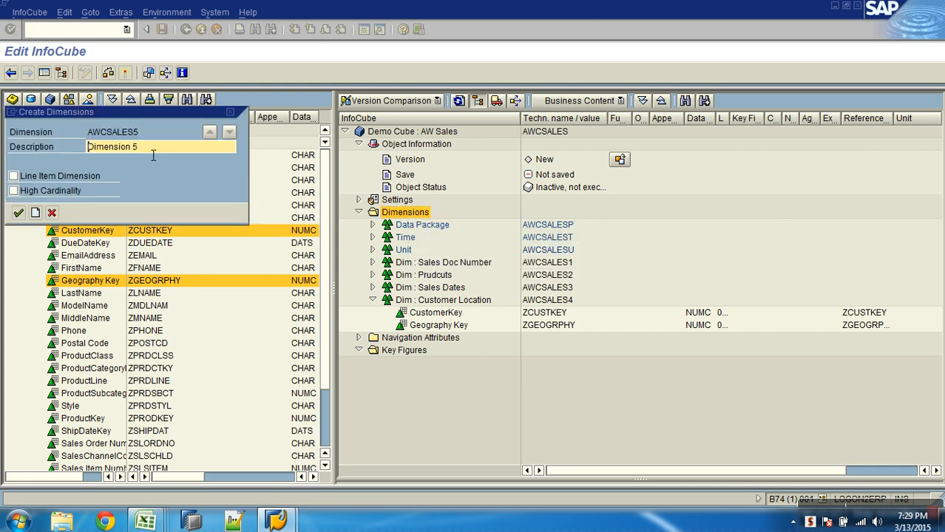
pyautogui.moveTo(151, 153); pyautogui.dragTo(85, 151)
pyautogui.write('Dim : Sales Channel')
pyautogui.click(49, 178)
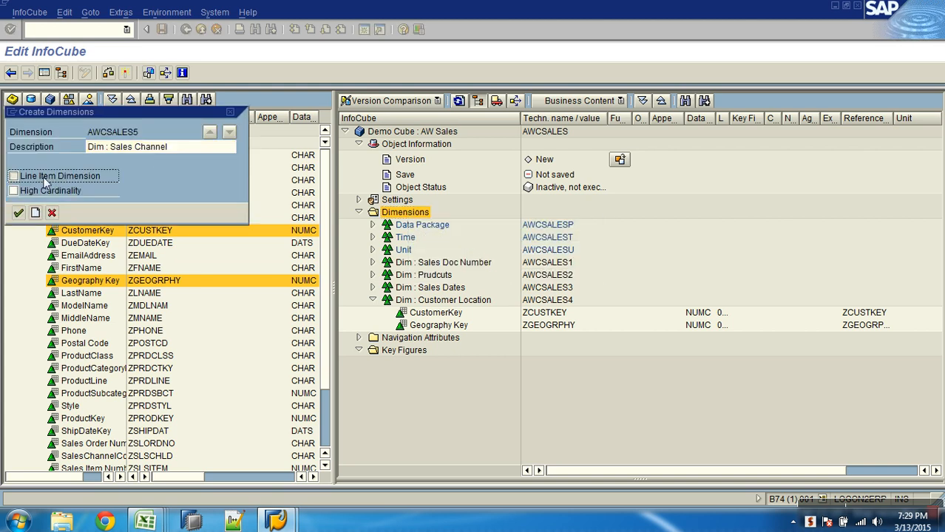
pyautogui.click(20, 215)
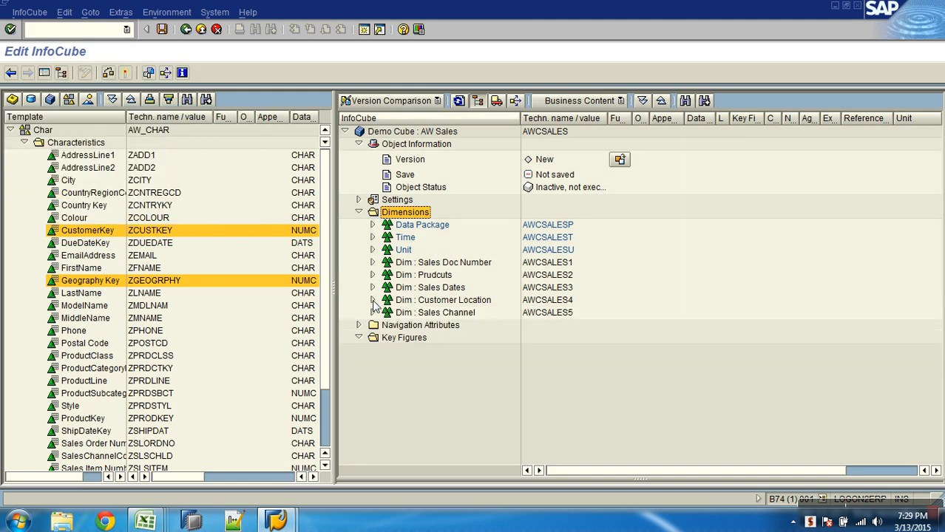
pyautogui.click(107, 231)
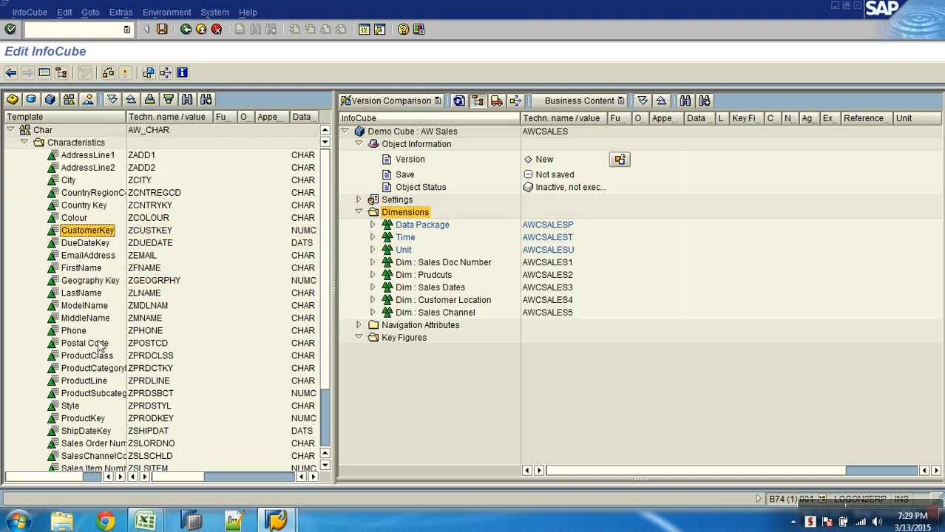
# Assign SalesChannelCode (ZSLSCHLD) from the template to the Dim : Sales Channel dimension.
pyautogui.scroll(-2, 101, 345)
pyautogui.scroll(-1, 124, 400)
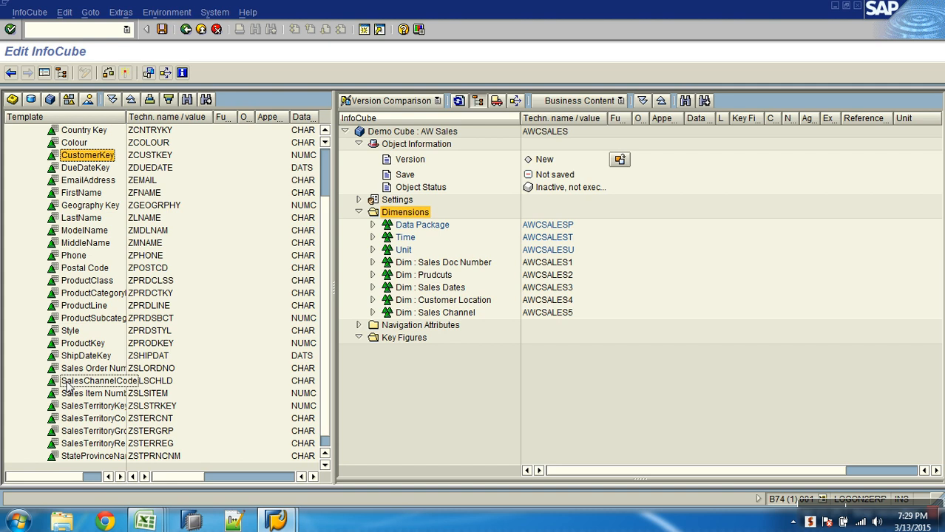
pyautogui.moveTo(98, 389); pyautogui.dragTo(442, 317)
# Copy the Dim : Sales Line Number cell from the Excel design and create a new dimension in SAP with that description.
pyautogui.hotkey('alt', 'Tab')
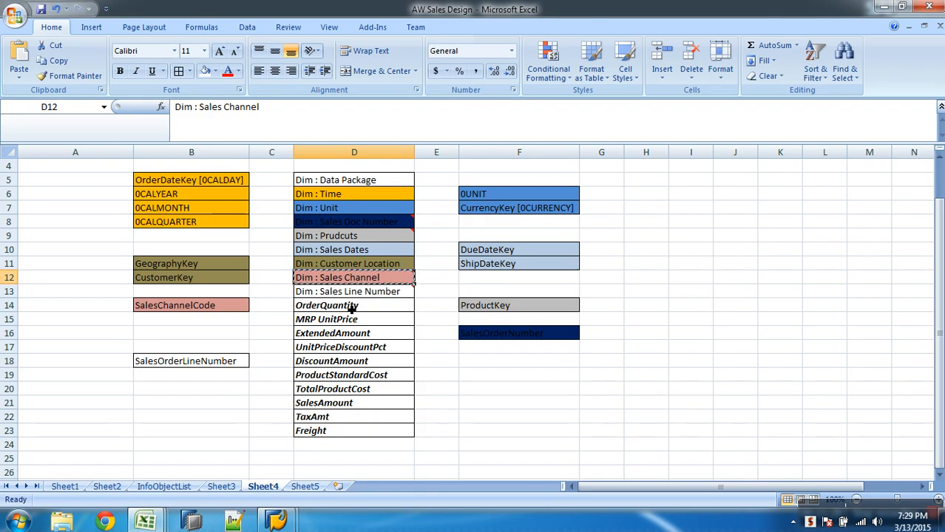
pyautogui.click(358, 297)
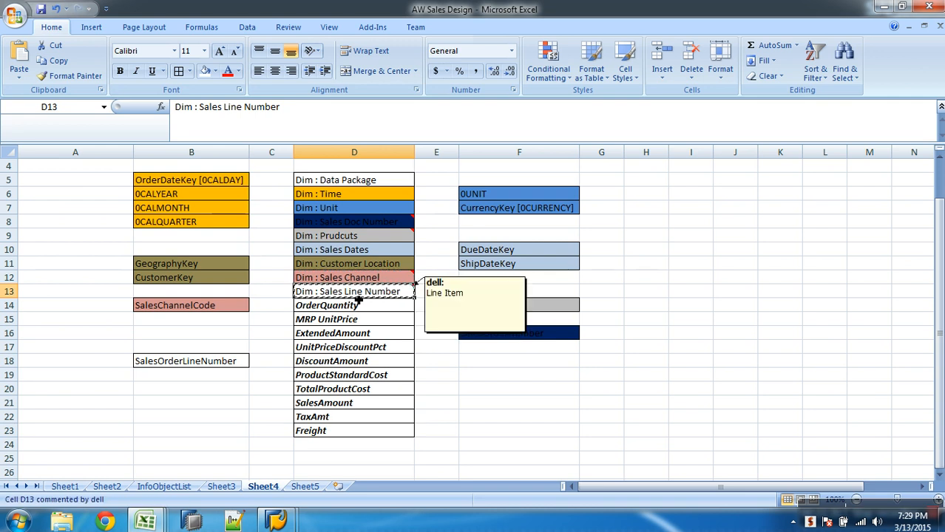
pyautogui.hotkey('alt', 'Tab')
pyautogui.rightClick(411, 214)
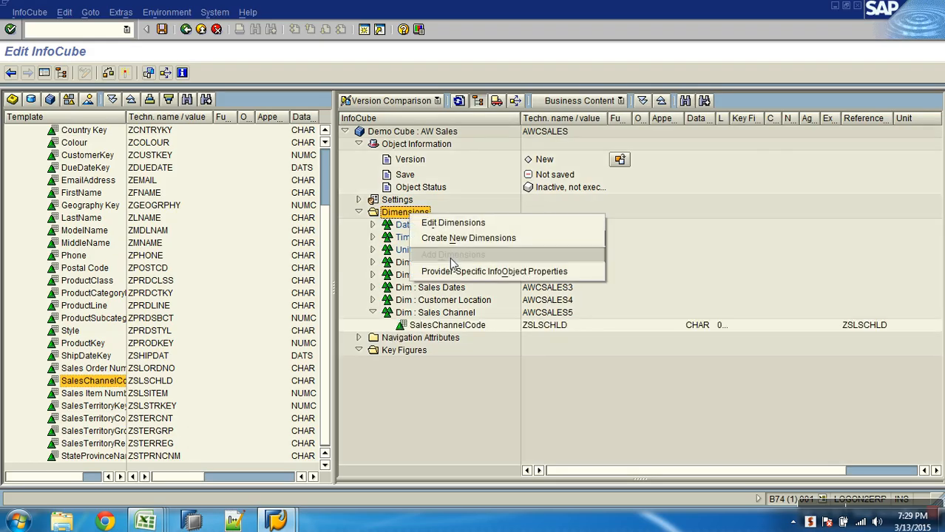
pyautogui.click(463, 238)
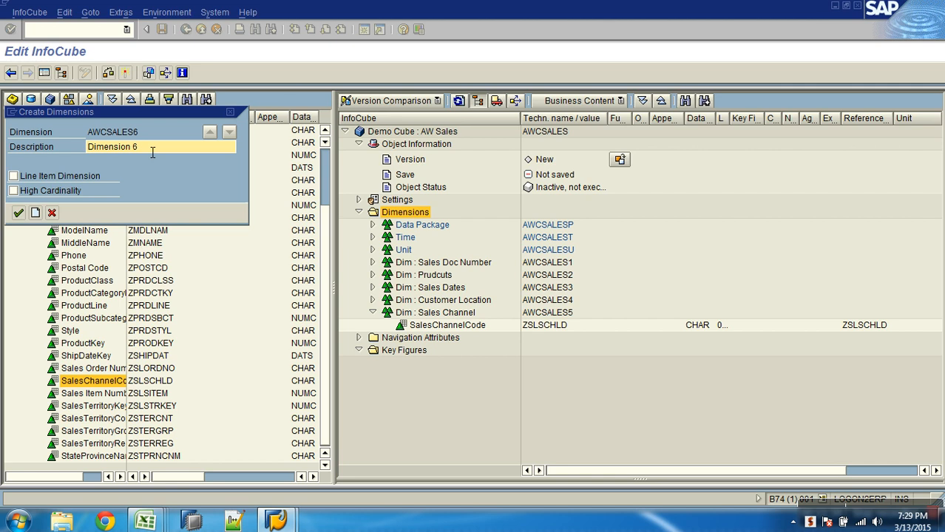
pyautogui.moveTo(151, 152); pyautogui.dragTo(71, 161)
pyautogui.write('Dim : Sales Line Number')
pyautogui.click(18, 212)
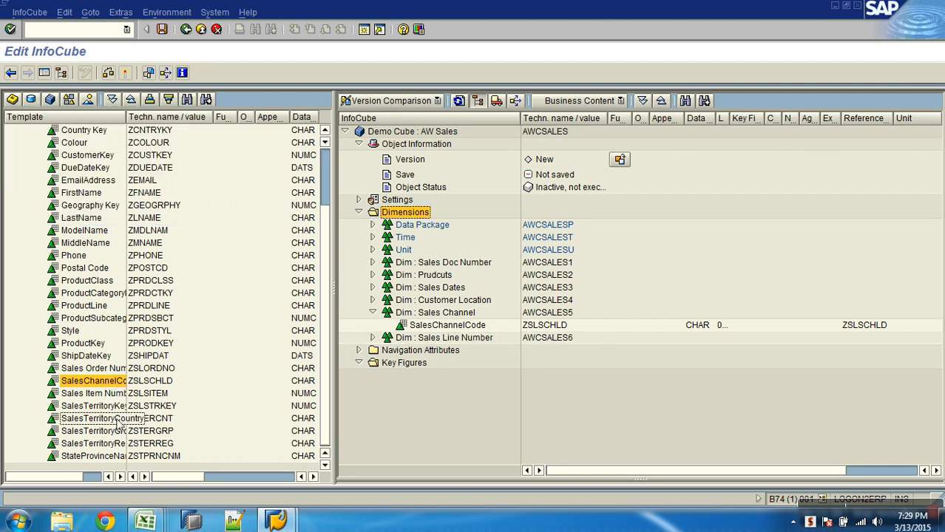
# Mark Dim : Sales Line Number as a line item dimension and assign Sales Item Number (ZSLSITEM) to it.
pyautogui.rightClick(431, 338)
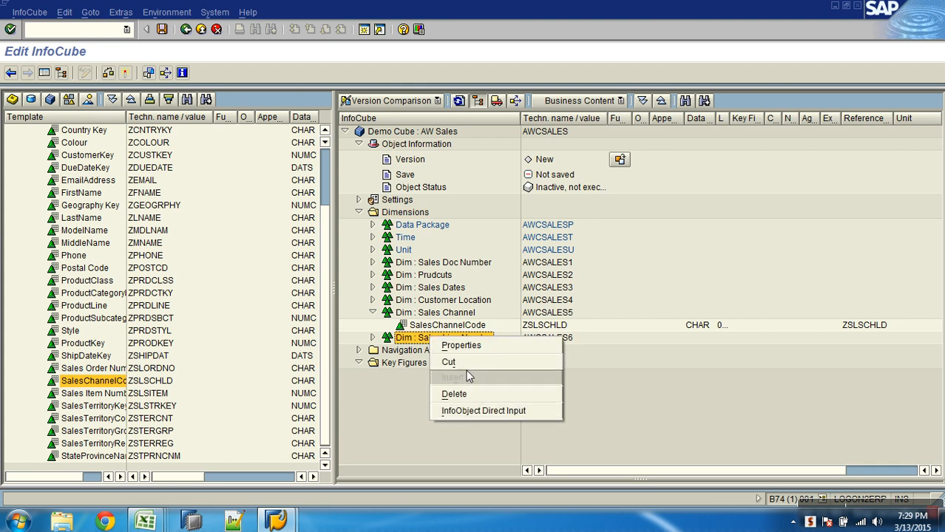
pyautogui.click(468, 346)
pyautogui.click(56, 178)
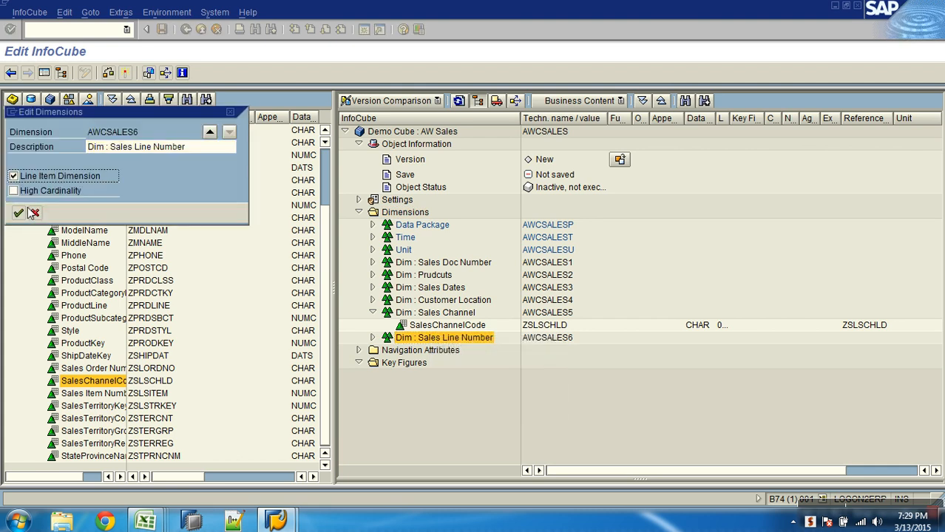
pyautogui.click(20, 213)
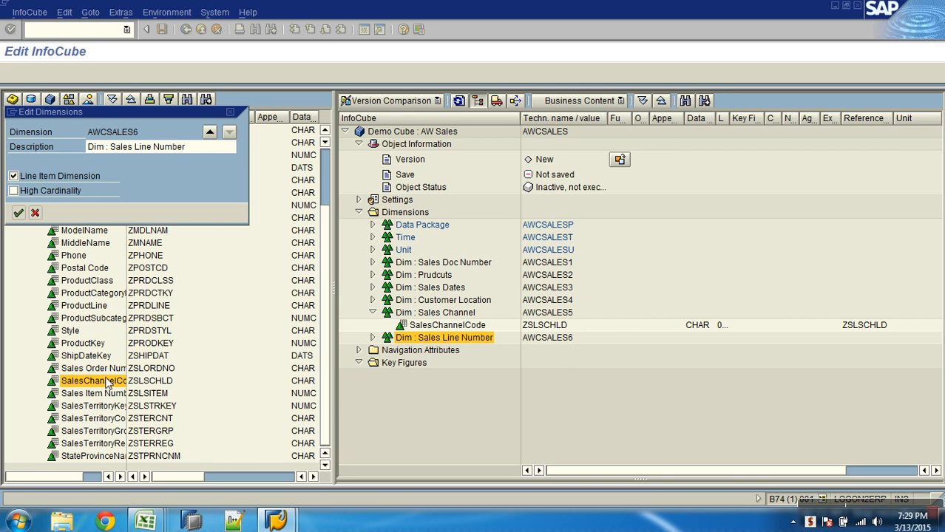
pyautogui.moveTo(109, 392); pyautogui.dragTo(368, 337)
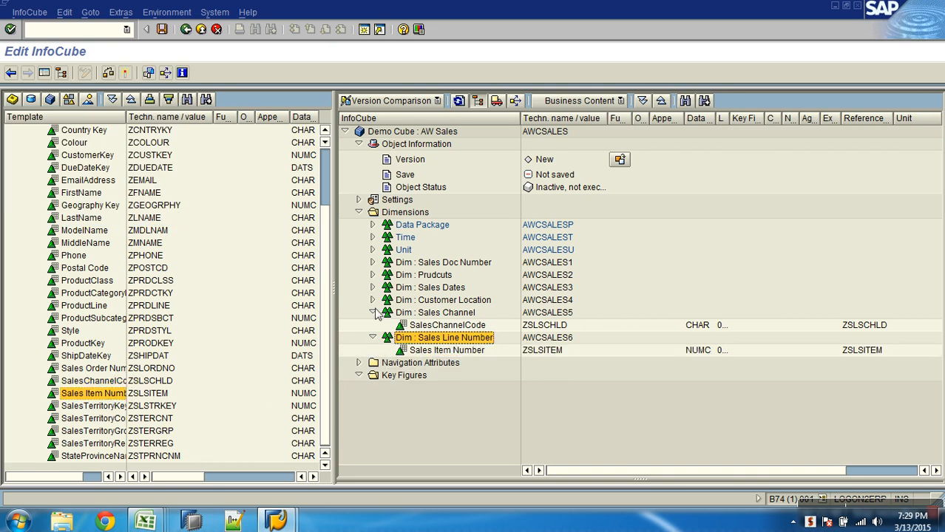
pyautogui.click(373, 313)
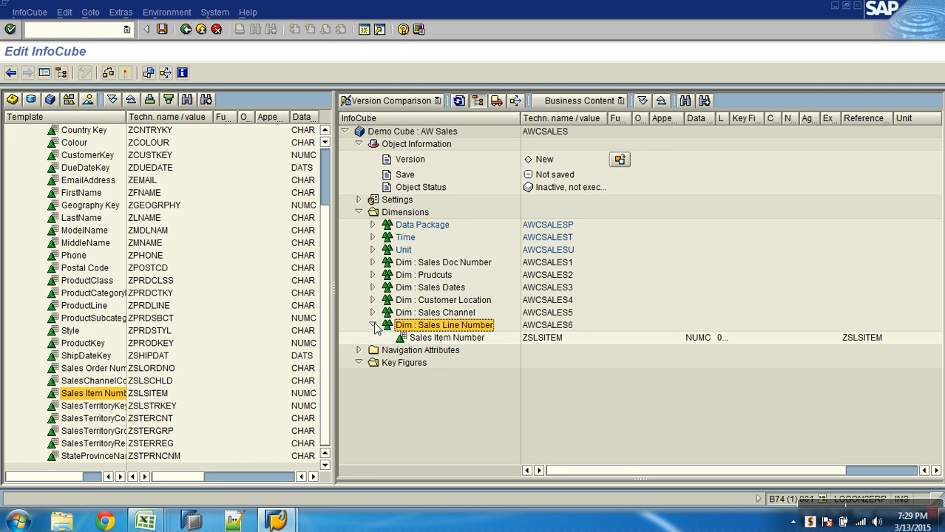
# Review the Line Item Dimension and High Cardinality settings in the properties of Dim : Sales Line Number.
pyautogui.rightClick(472, 327)
pyautogui.click(507, 337)
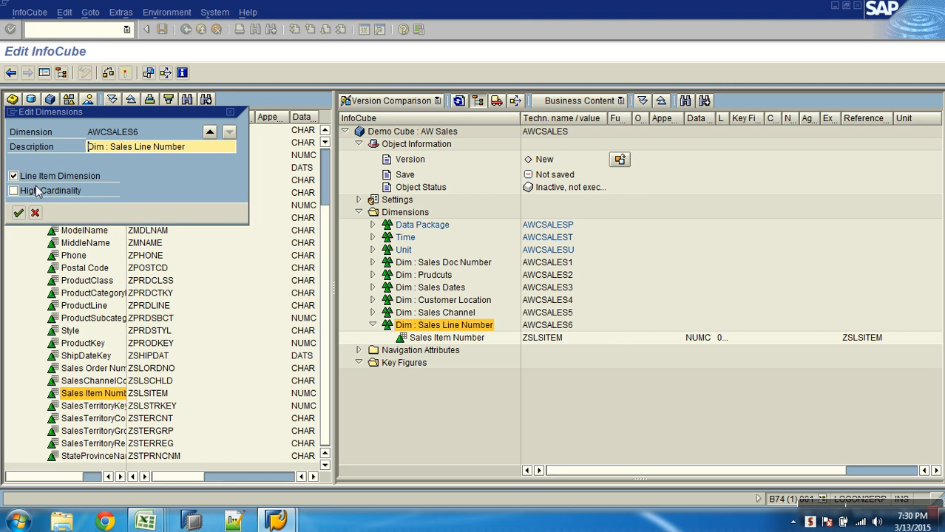
pyautogui.click(37, 191)
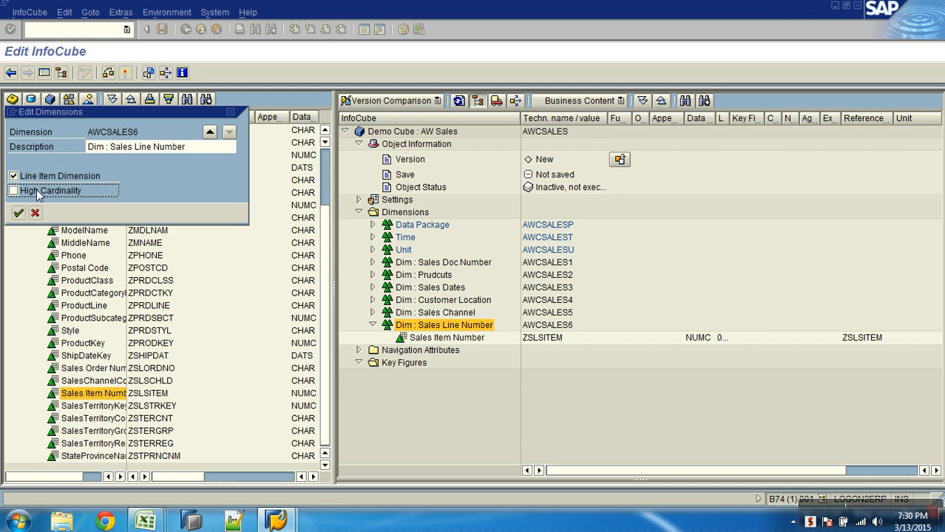
pyautogui.press('Return')
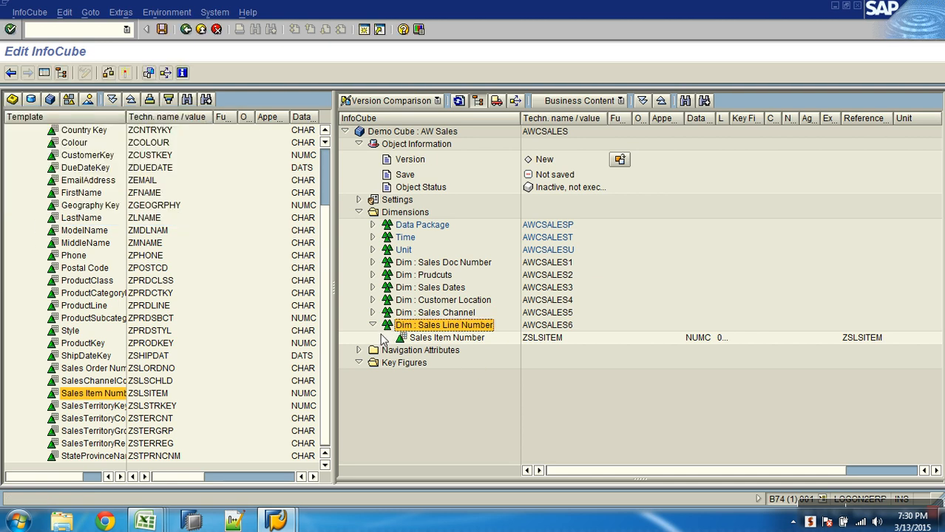
pyautogui.click(372, 325)
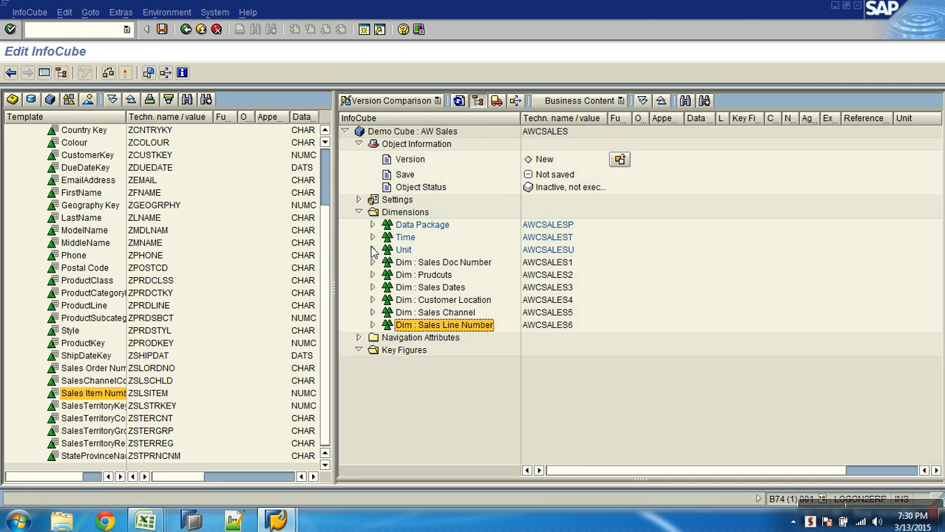
# Check the key figures in the Excel AW Sales Design workbook and load the InfoObject catalog AW_KFIG as the template in SAP.
pyautogui.click(401, 353)
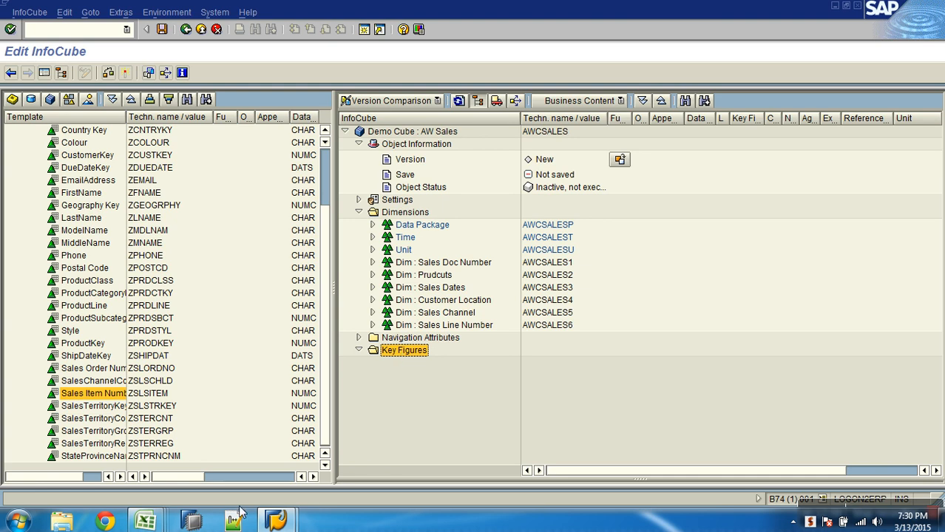
pyautogui.click(145, 522)
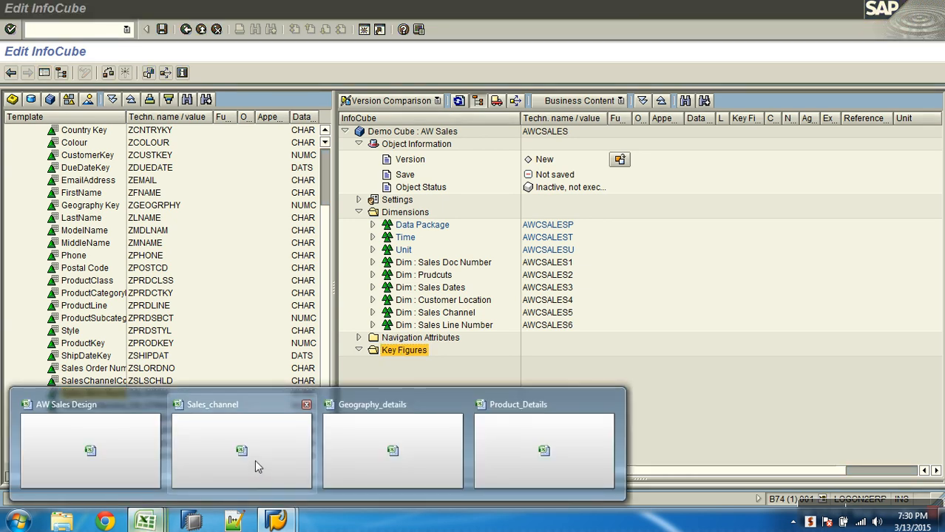
pyautogui.click(144, 454)
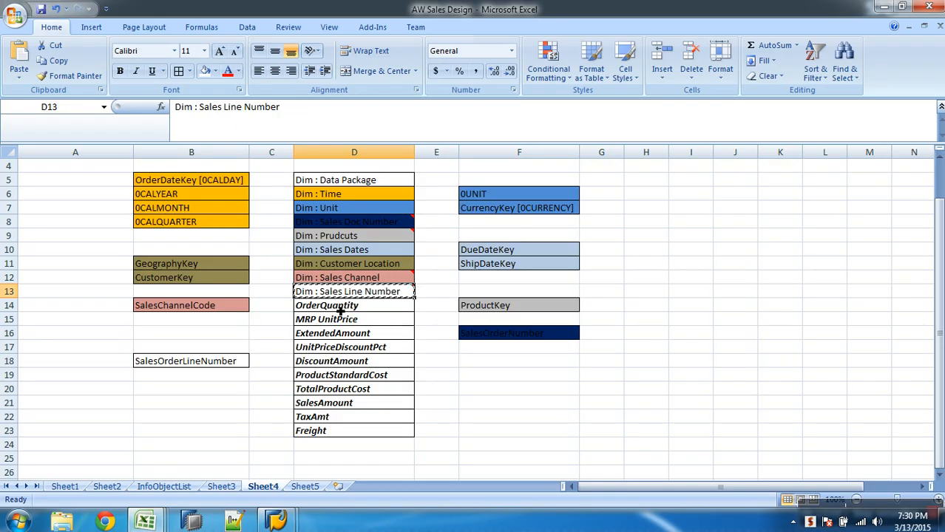
pyautogui.click(174, 487)
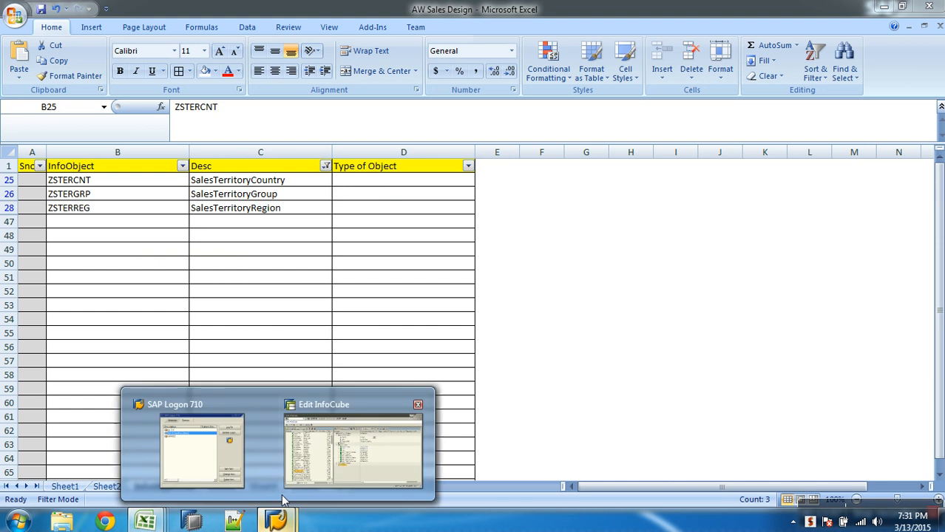
pyautogui.click(336, 466)
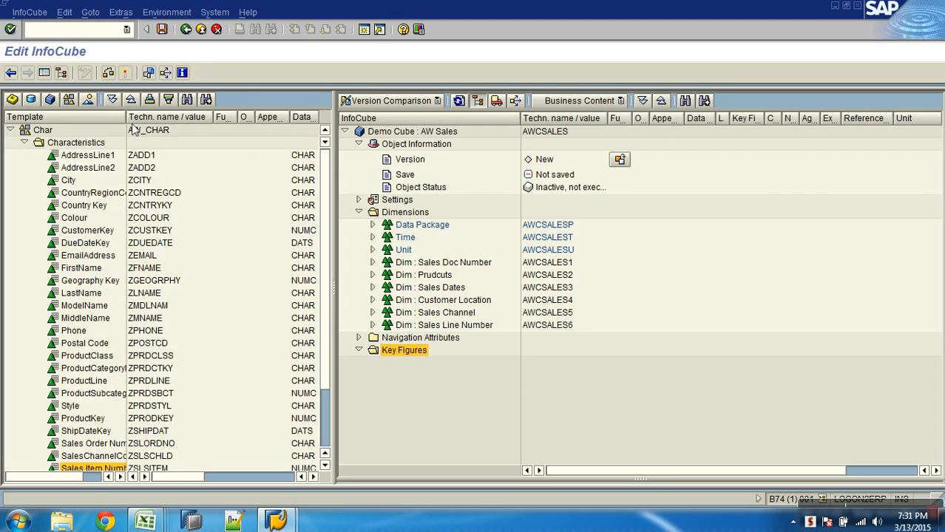
pyautogui.click(69, 102)
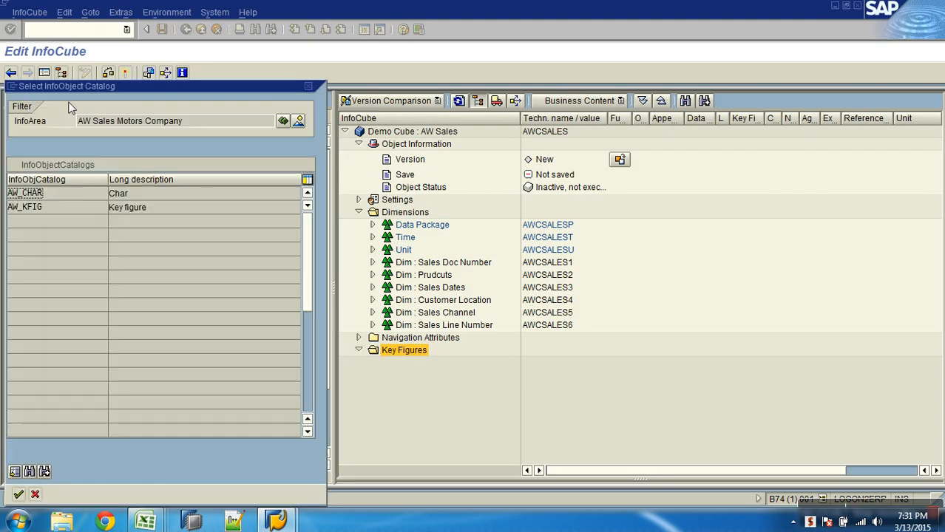
pyautogui.doubleClick(48, 207)
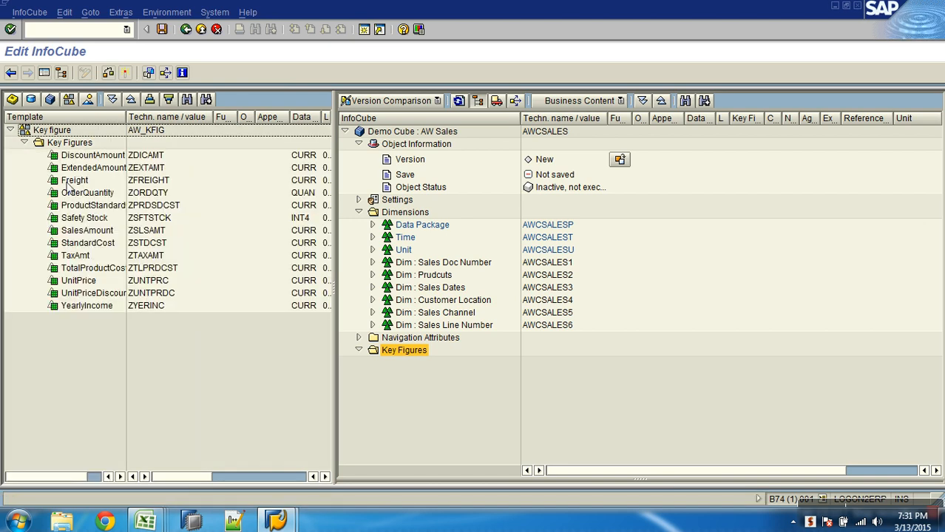
# Add DiscountAmount, ExtendedAmount, Freight, OrderQuantity, ProductStandardCost, SalesAmount, TaxAmt, TotalProductCost, UnitPrice and UnitPriceDiscountPct from the template to the InfoCube's Key Figures.
pyautogui.click(97, 156)
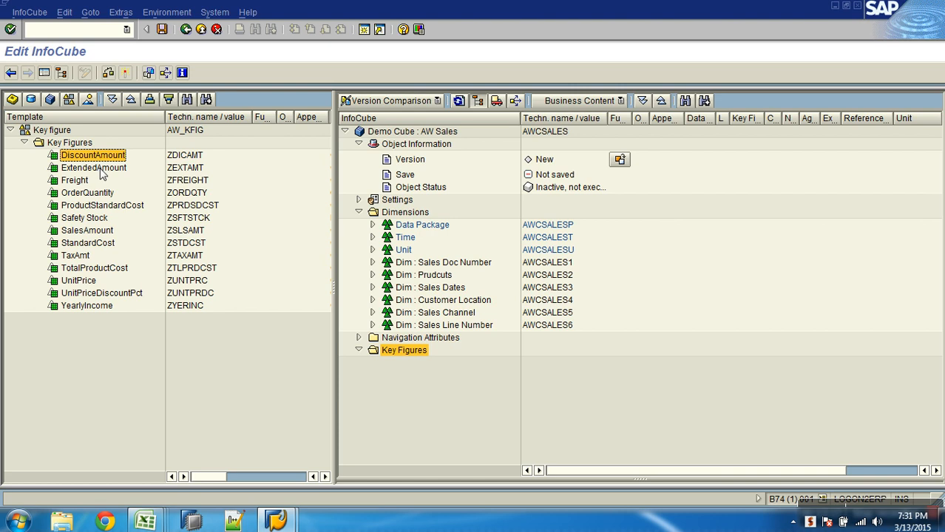
pyautogui.keyDown('ctrl'); pyautogui.click(101, 169); pyautogui.keyUp('ctrl')
pyautogui.keyDown('ctrl'); pyautogui.click(85, 182); pyautogui.keyUp('ctrl')
pyautogui.keyDown('ctrl'); pyautogui.click(105, 193); pyautogui.keyUp('ctrl')
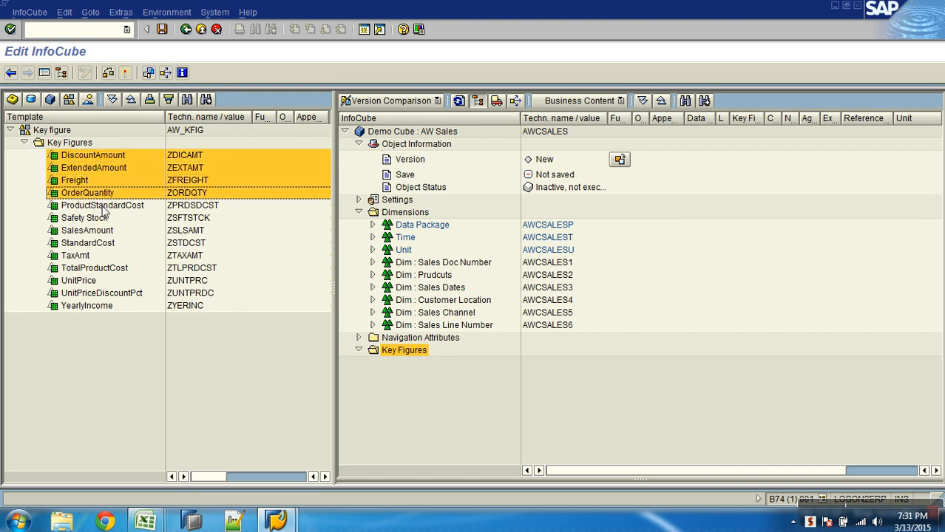
pyautogui.keyDown('ctrl'); pyautogui.click(108, 206); pyautogui.keyUp('ctrl')
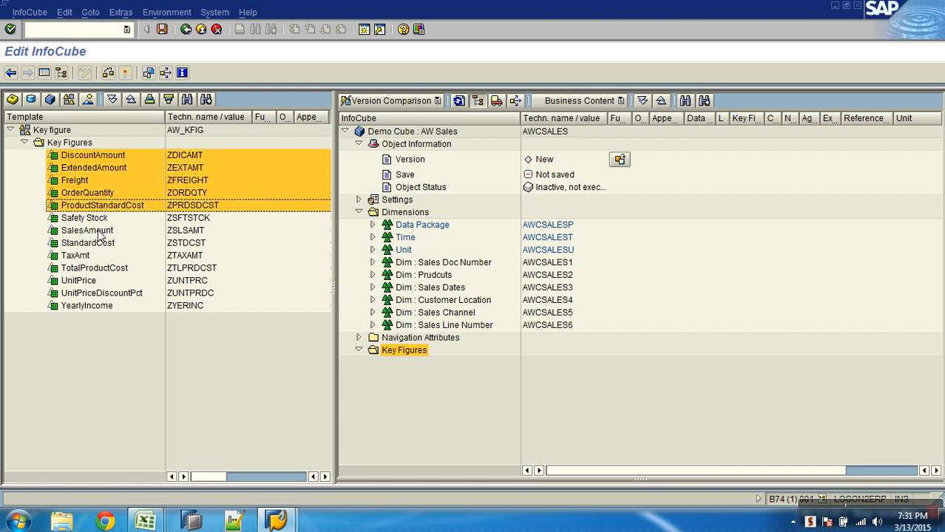
pyautogui.keyDown('ctrl'); pyautogui.click(100, 232); pyautogui.keyUp('ctrl')
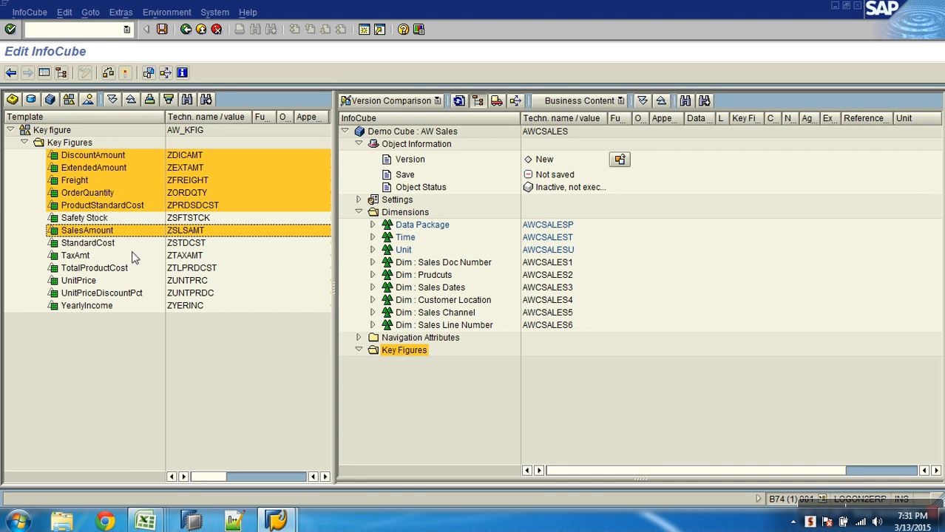
pyautogui.keyDown('ctrl'); pyautogui.click(74, 258); pyautogui.keyUp('ctrl')
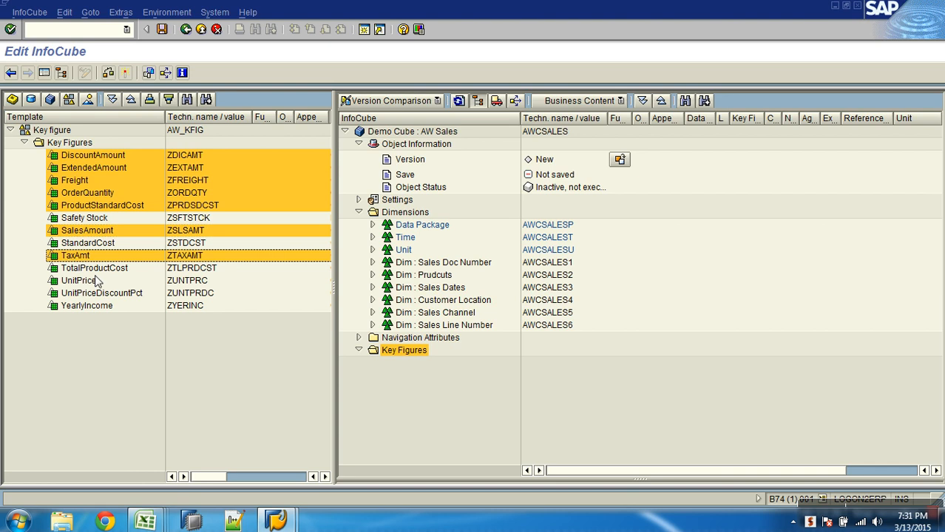
pyautogui.keyDown('ctrl'); pyautogui.click(101, 270); pyautogui.keyUp('ctrl')
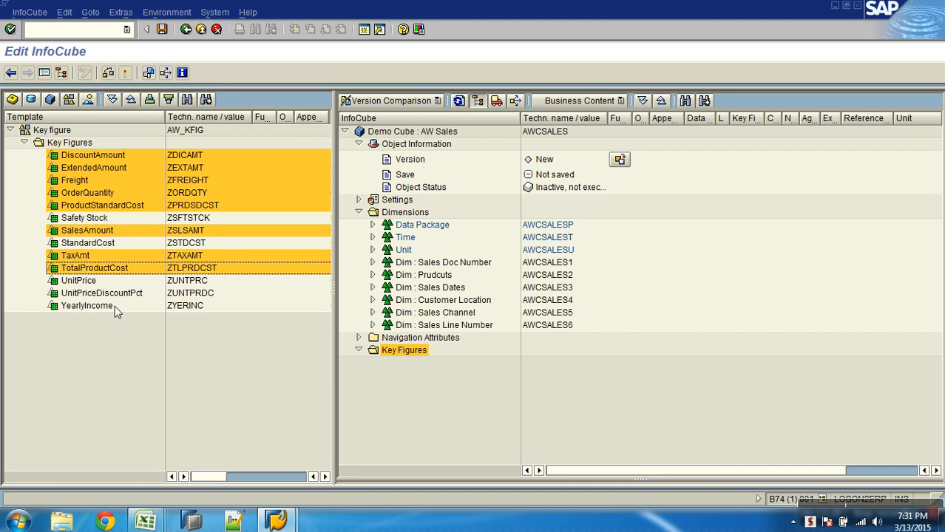
pyautogui.keyDown('ctrl'); pyautogui.click(90, 283); pyautogui.keyUp('ctrl')
pyautogui.keyDown('ctrl'); pyautogui.click(104, 294); pyautogui.keyUp('ctrl')
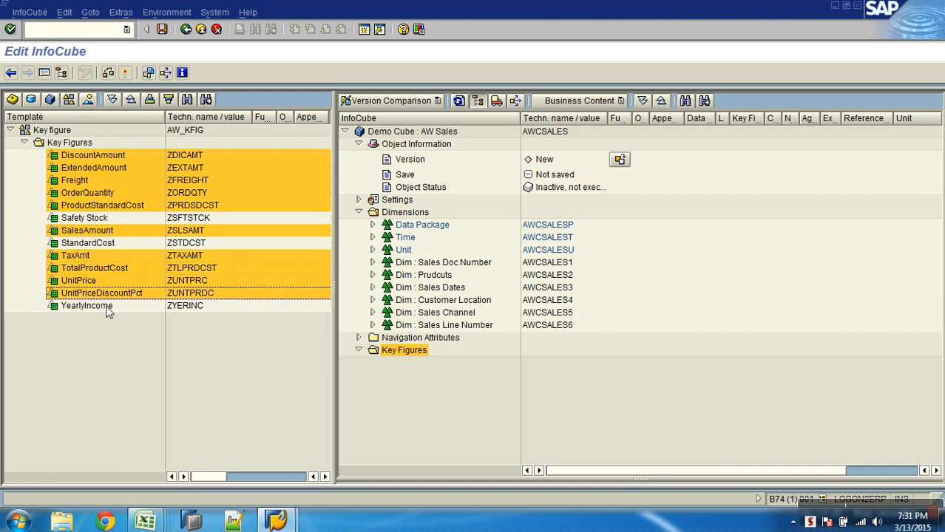
pyautogui.moveTo(123, 298); pyautogui.dragTo(402, 352)
# Compare the key figures assigned to the InfoCube with the key figure list on Sheet4 of the Excel design.
pyautogui.click(419, 363)
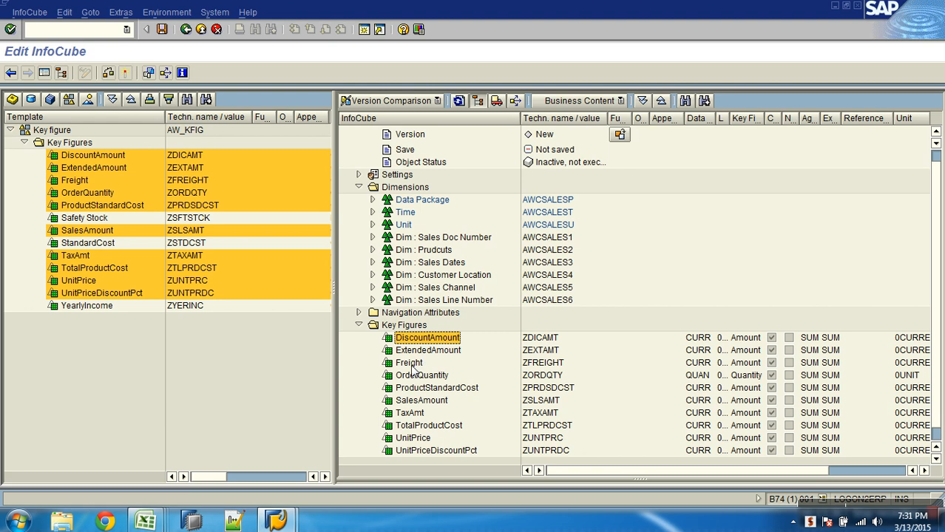
pyautogui.click(412, 365)
pyautogui.click(421, 403)
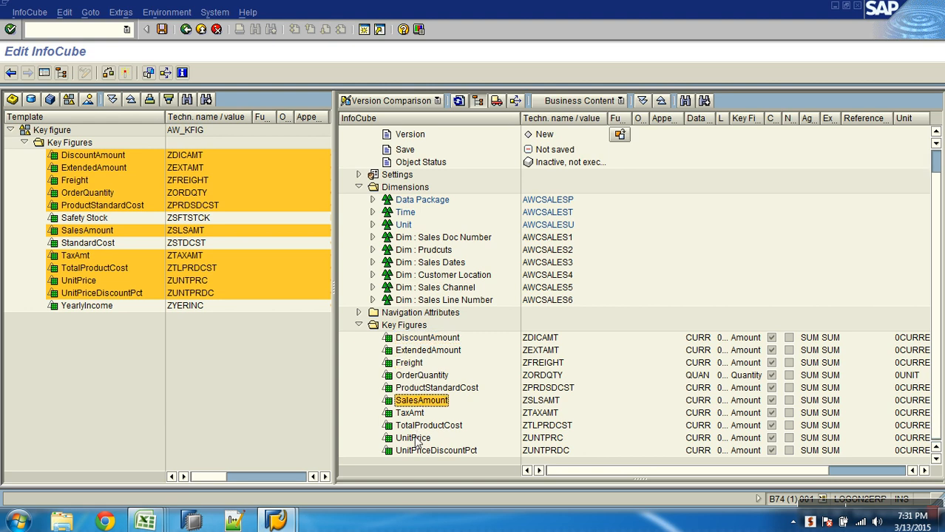
pyautogui.hotkey('alt', 'Tab')
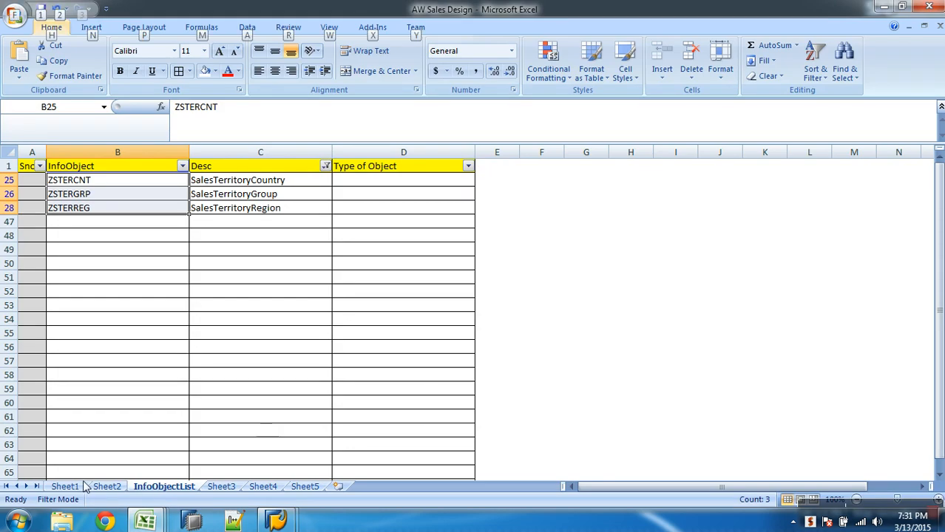
pyautogui.click(84, 486)
pyautogui.click(262, 487)
pyautogui.click(305, 486)
pyautogui.click(271, 486)
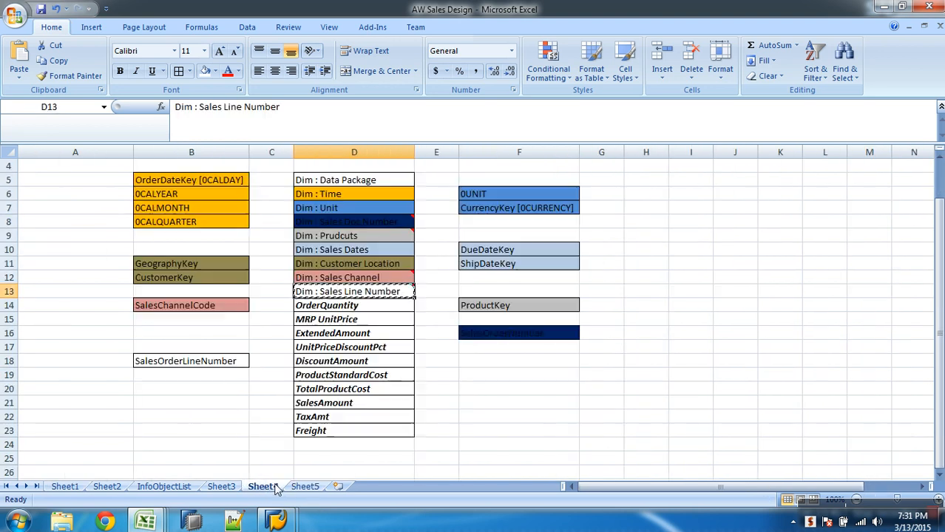
pyautogui.click(338, 308)
pyautogui.click(338, 321)
pyautogui.click(338, 335)
pyautogui.click(338, 374)
pyautogui.hotkey('alt', 'Tab')
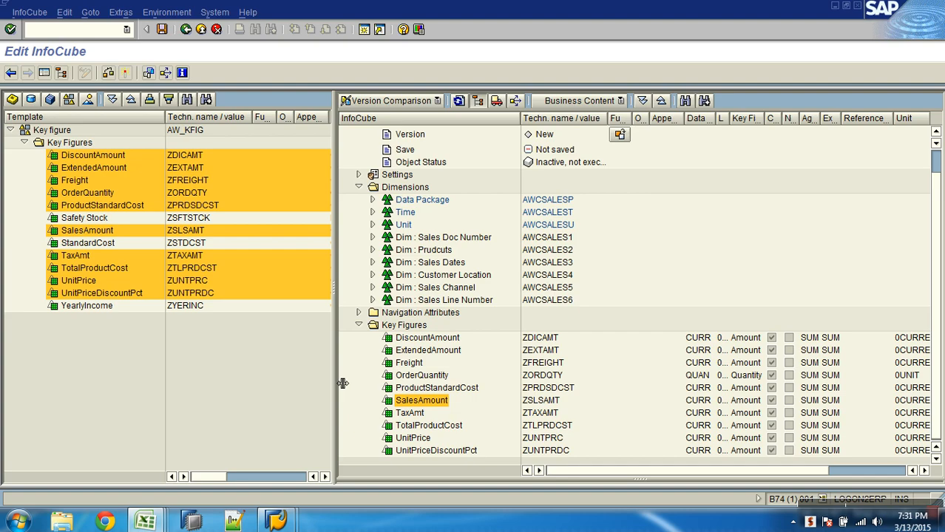
pyautogui.click(644, 216)
pyautogui.scroll(1, 644, 217)
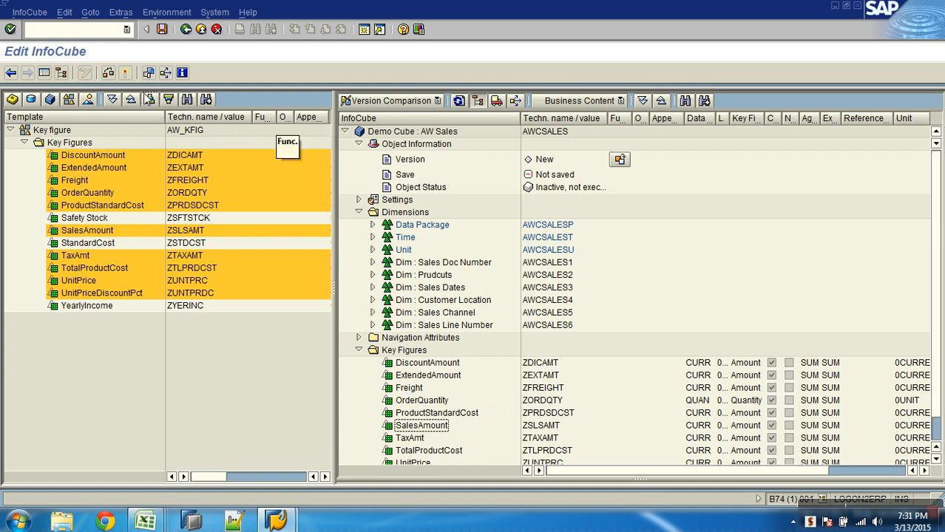
pyautogui.click(46, 73)
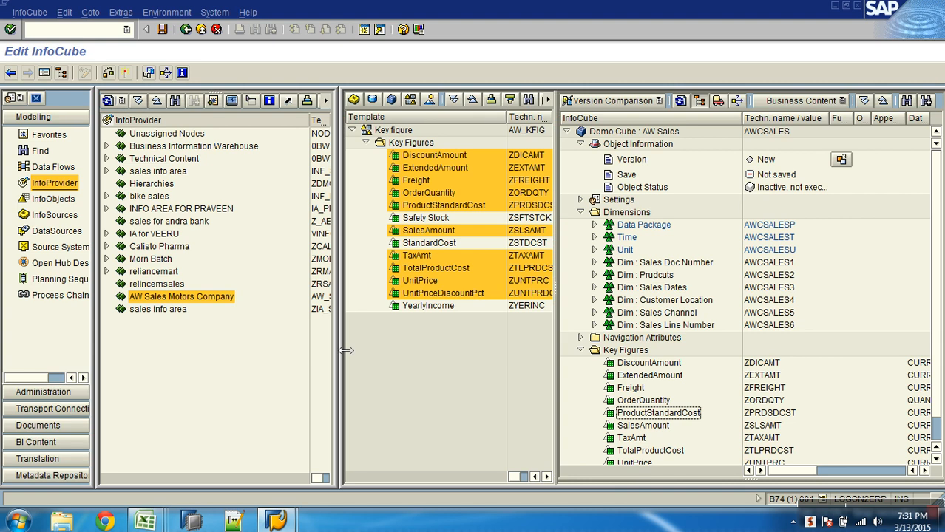
pyautogui.click(46, 74)
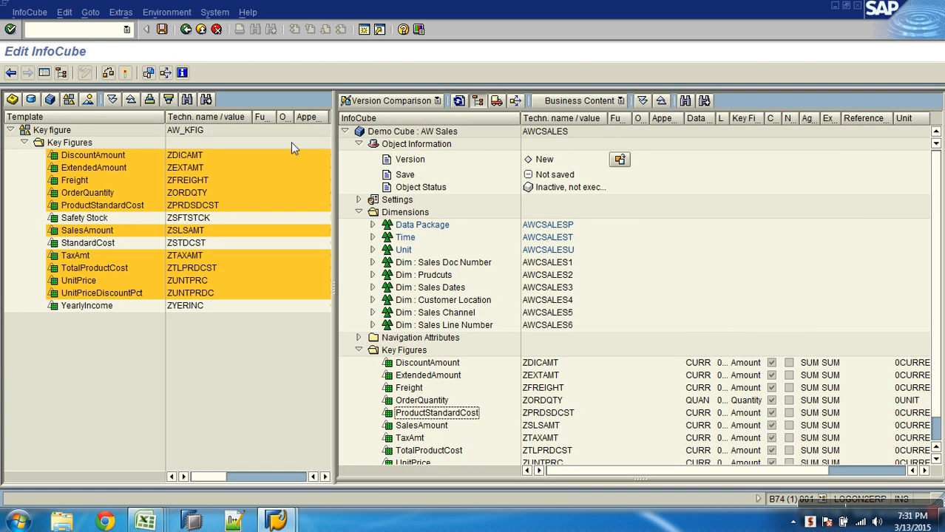
pyautogui.click(46, 73)
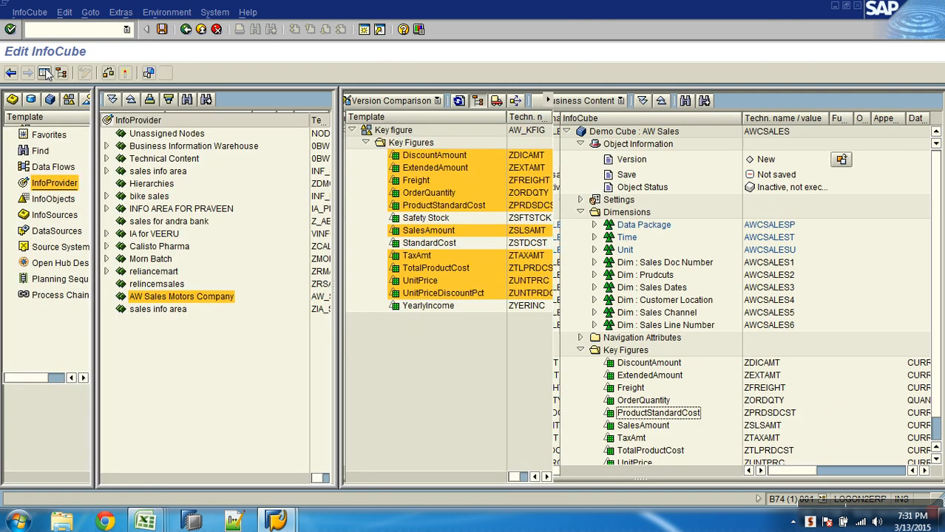
pyautogui.click(45, 73)
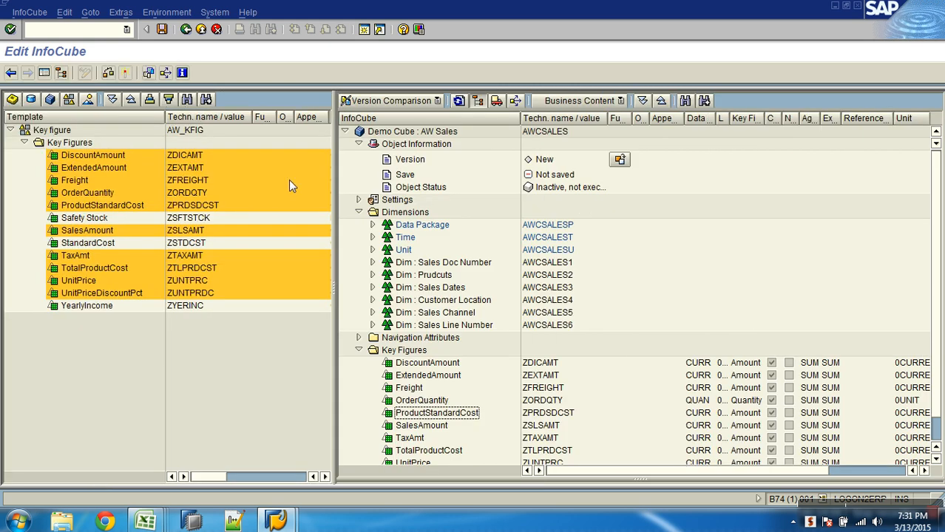
# Enlarge the InfoCube view, widen its Unit column, and check the unit assigned to DiscountAmount, OrderQuantity and the other key figures.
pyautogui.moveTo(333, 170); pyautogui.dragTo(10, 189)
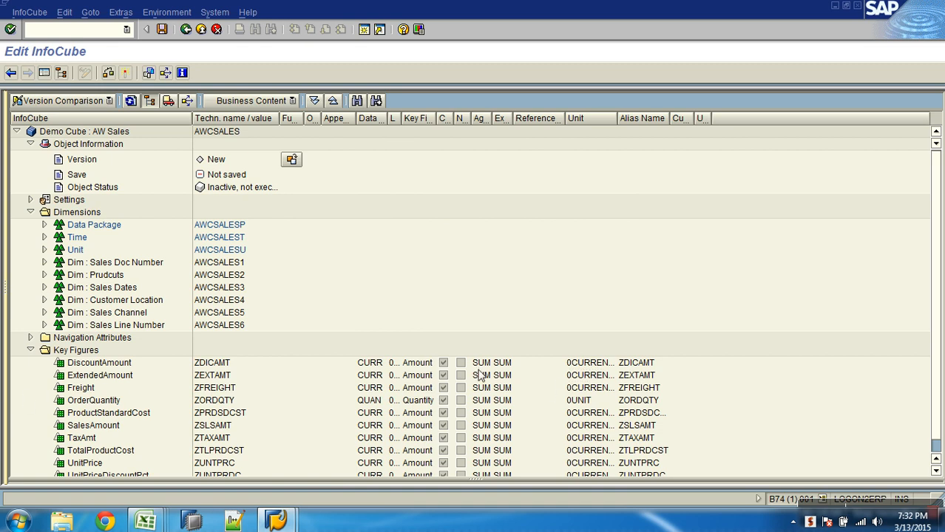
pyautogui.click(938, 449)
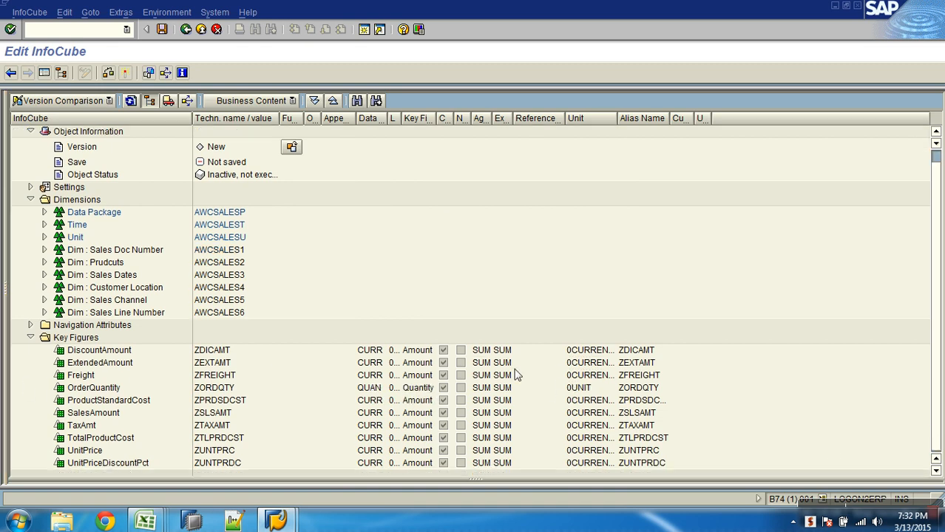
pyautogui.moveTo(616, 119); pyautogui.dragTo(648, 119)
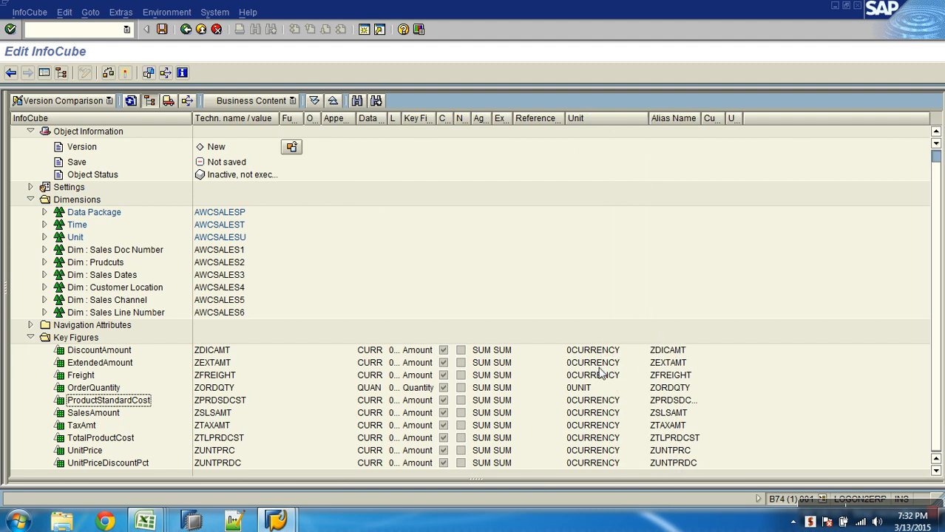
pyautogui.click(584, 391)
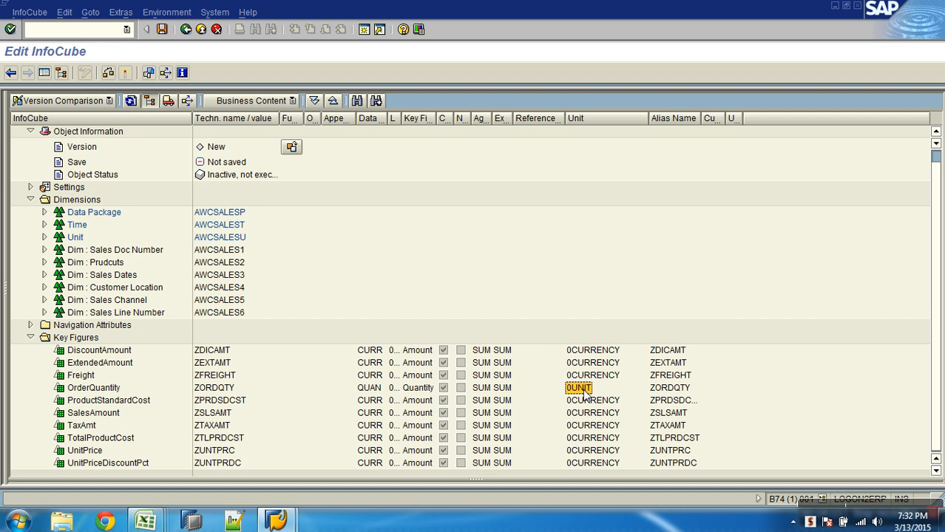
pyautogui.click(68, 350)
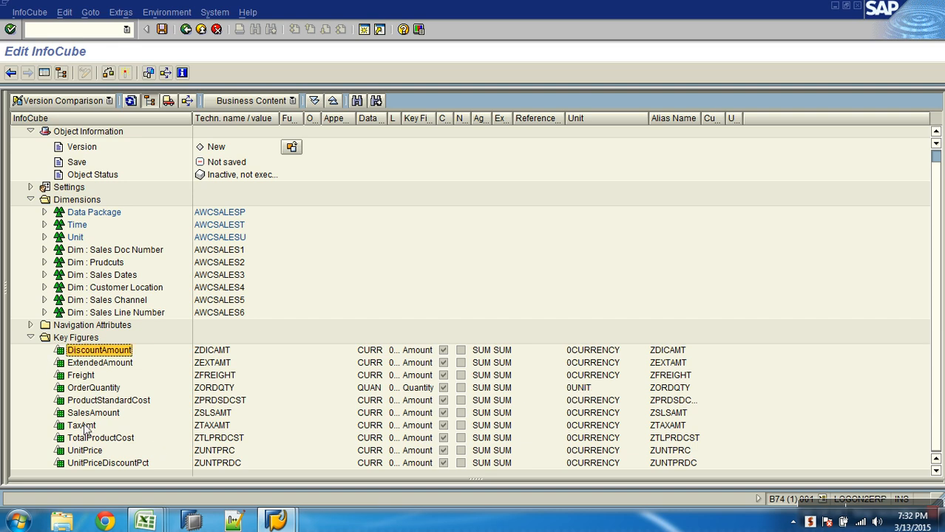
pyautogui.click(616, 350)
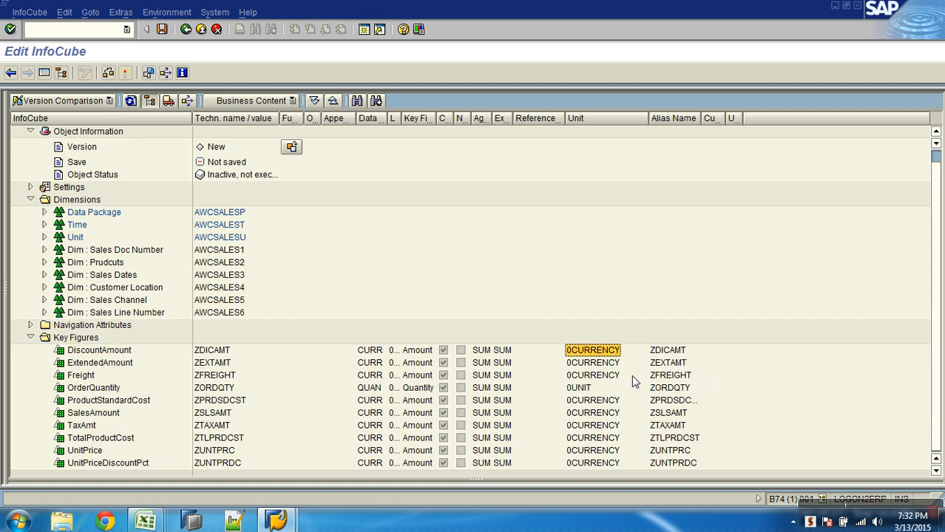
pyautogui.click(590, 391)
# Inspect the currency key and unit of measure characteristics in the InfoCube's Unit dimension.
pyautogui.click(44, 237)
pyautogui.click(218, 253)
pyautogui.click(217, 262)
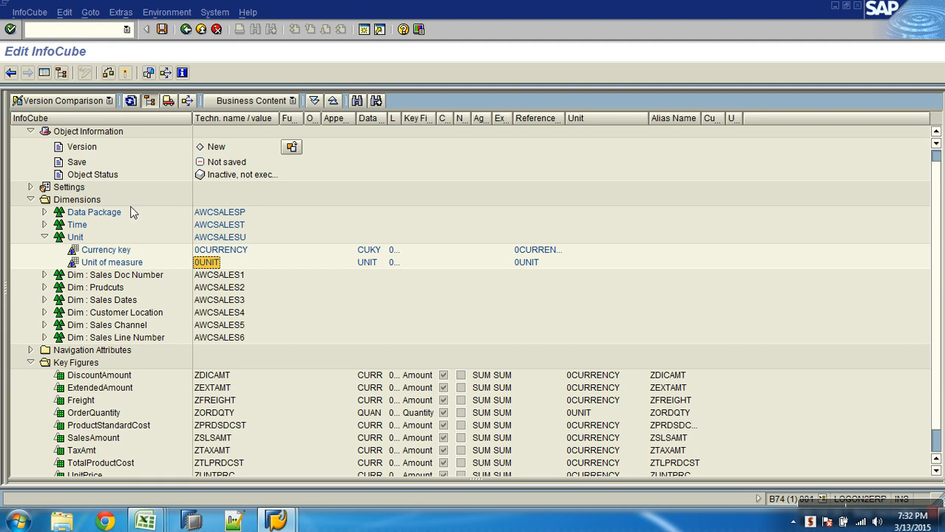
pyautogui.click(44, 237)
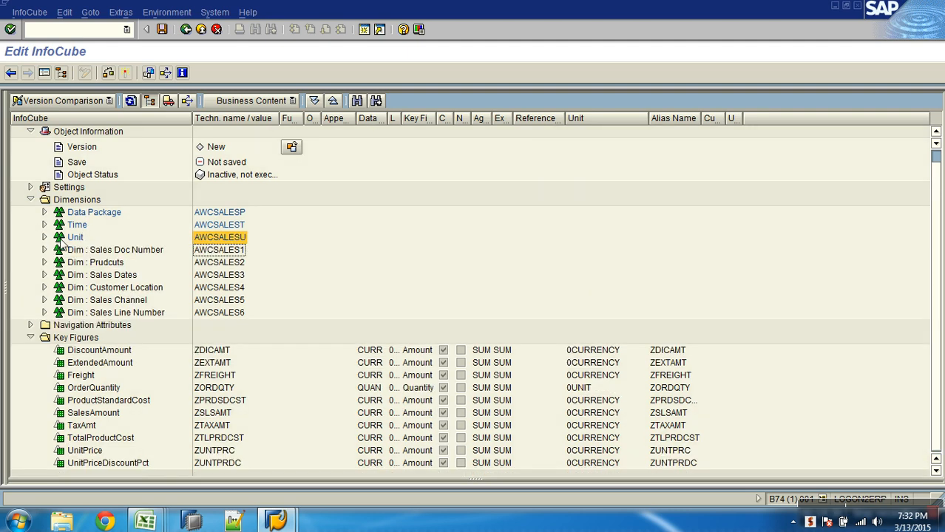
# Activate the AWCSALES InfoCube and switch the display to its Active version.
pyautogui.click(125, 75)
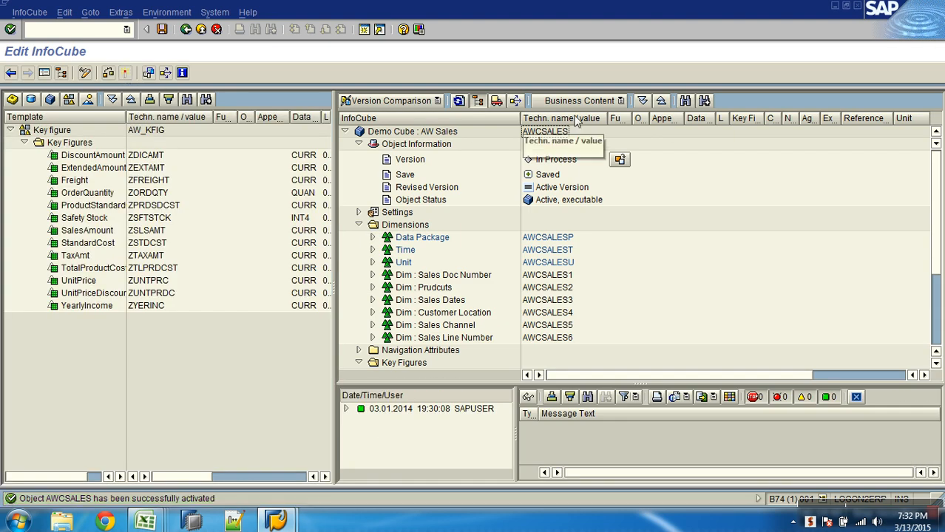
pyautogui.click(621, 160)
pyautogui.click(356, 205)
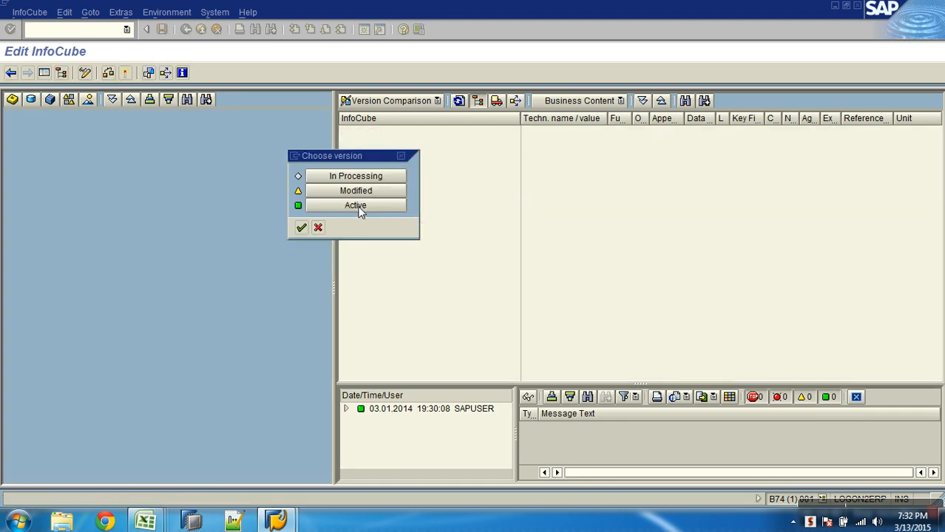
# Return to the Modeling InfoProvider tree and select Demo Cube : AW Sales under AW Sales Motors Company.
pyautogui.click(185, 31)
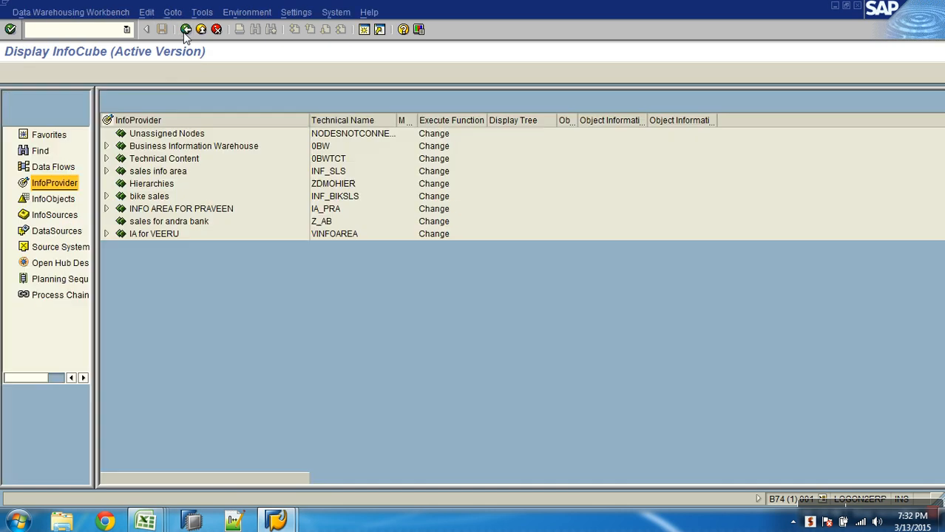
pyautogui.click(217, 310)
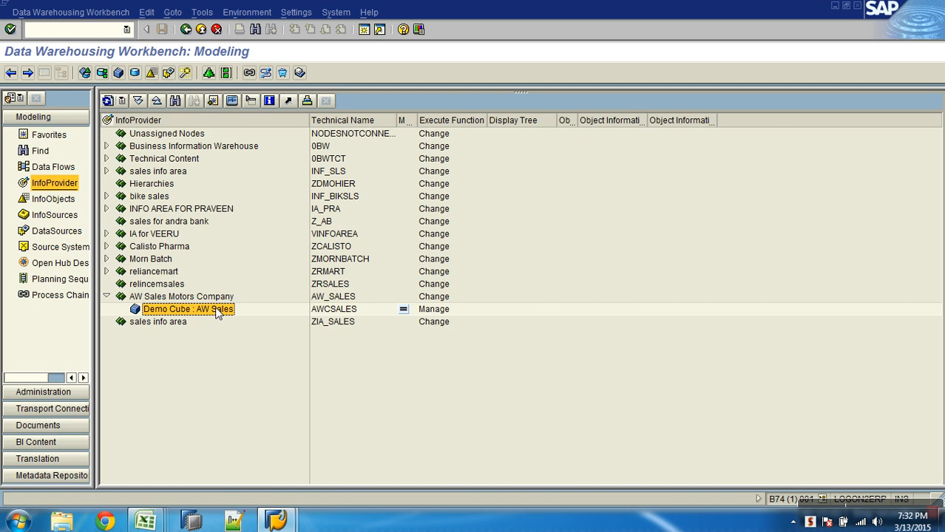
pyautogui.click(859, 501)
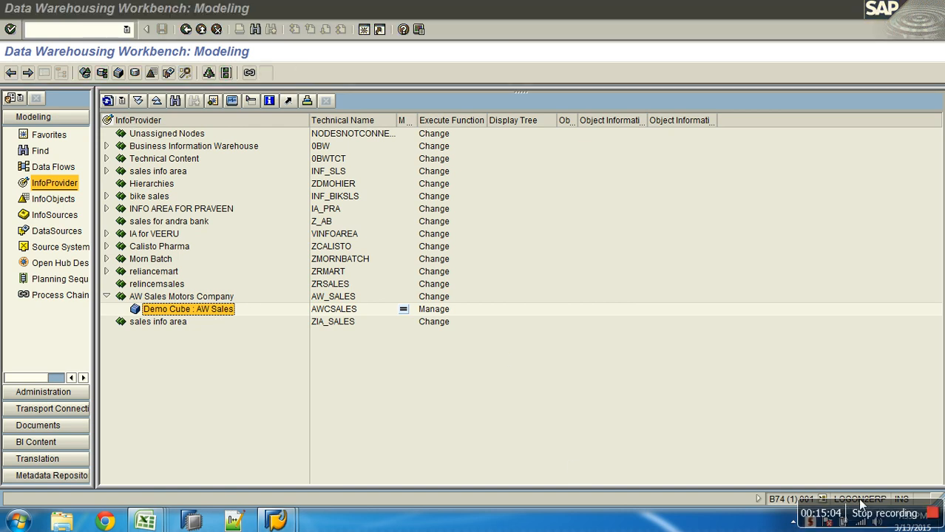